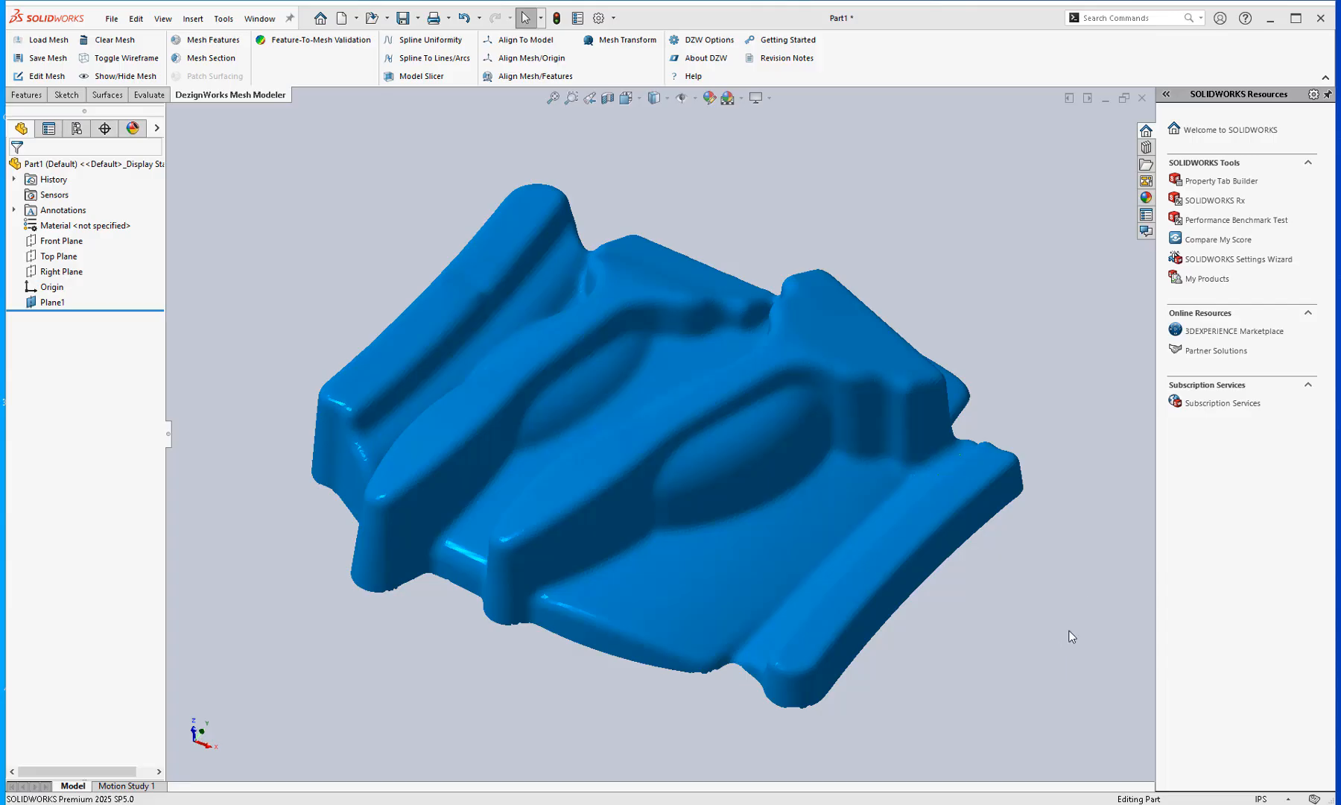
Search the mesh for surface patches along Plane1 with the Feature Wizard, using extrude partition threshold 3.1 and minimum patch radius 0.240 in.
{"action": "left_click", "coordinate": [228, 41]}
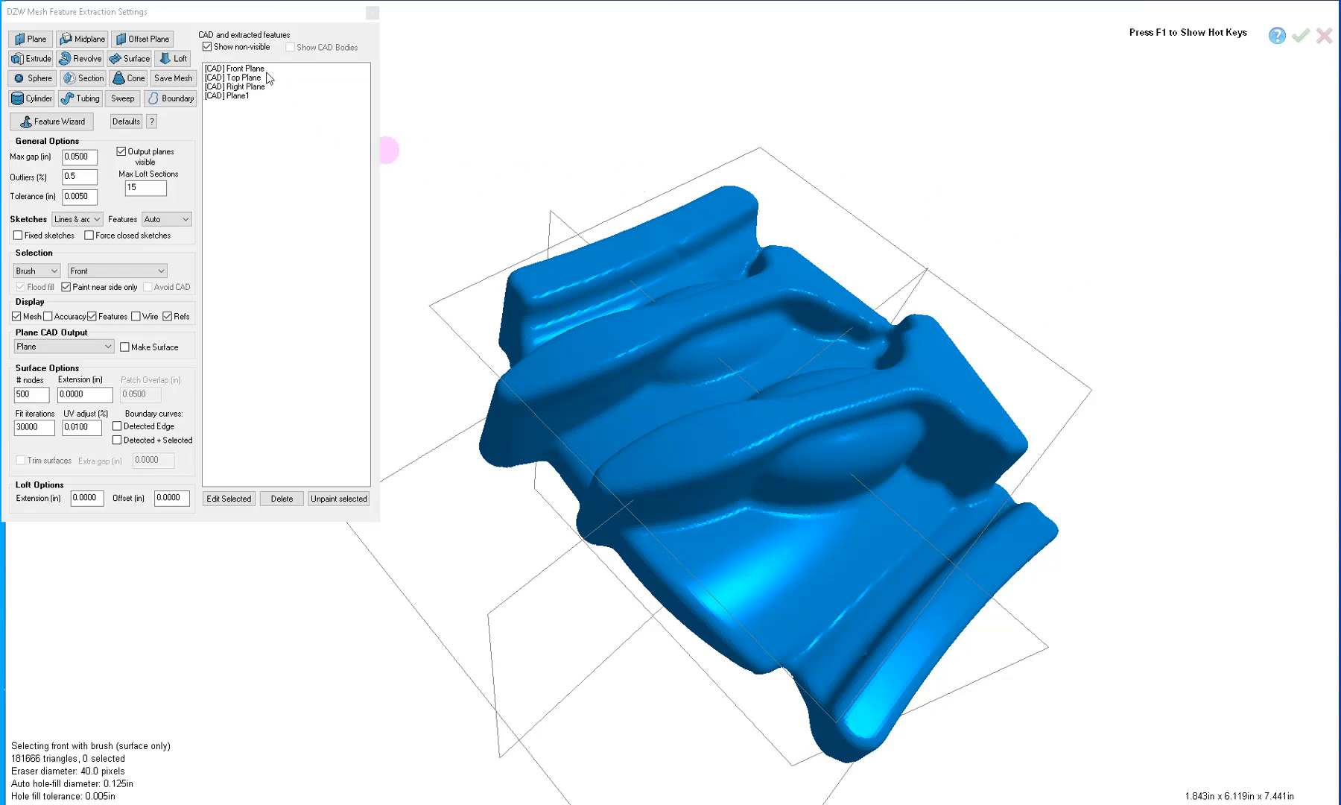
{"action": "left_click", "coordinate": [239, 96]}
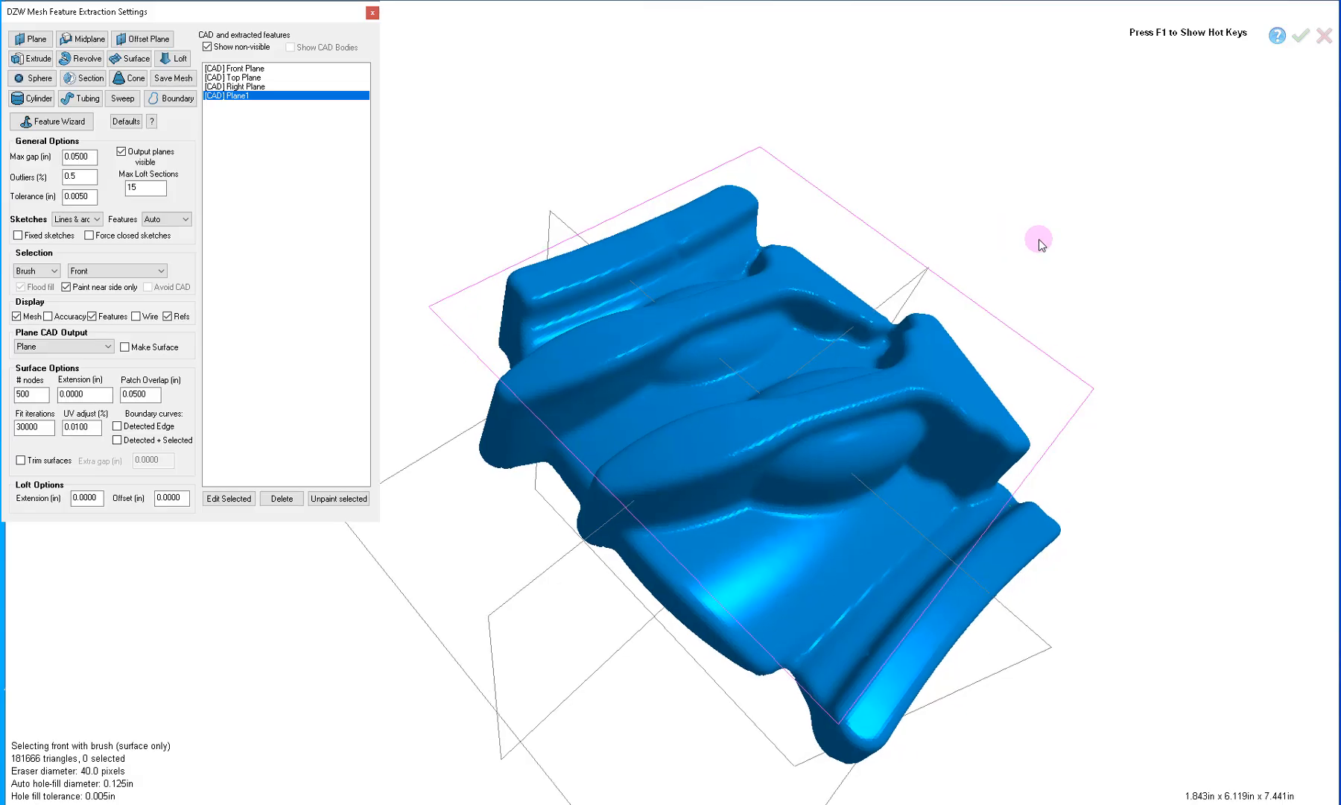
{"action": "middle_click_drag", "start_coordinate": [1039, 244], "coordinate": [1045, 299]}
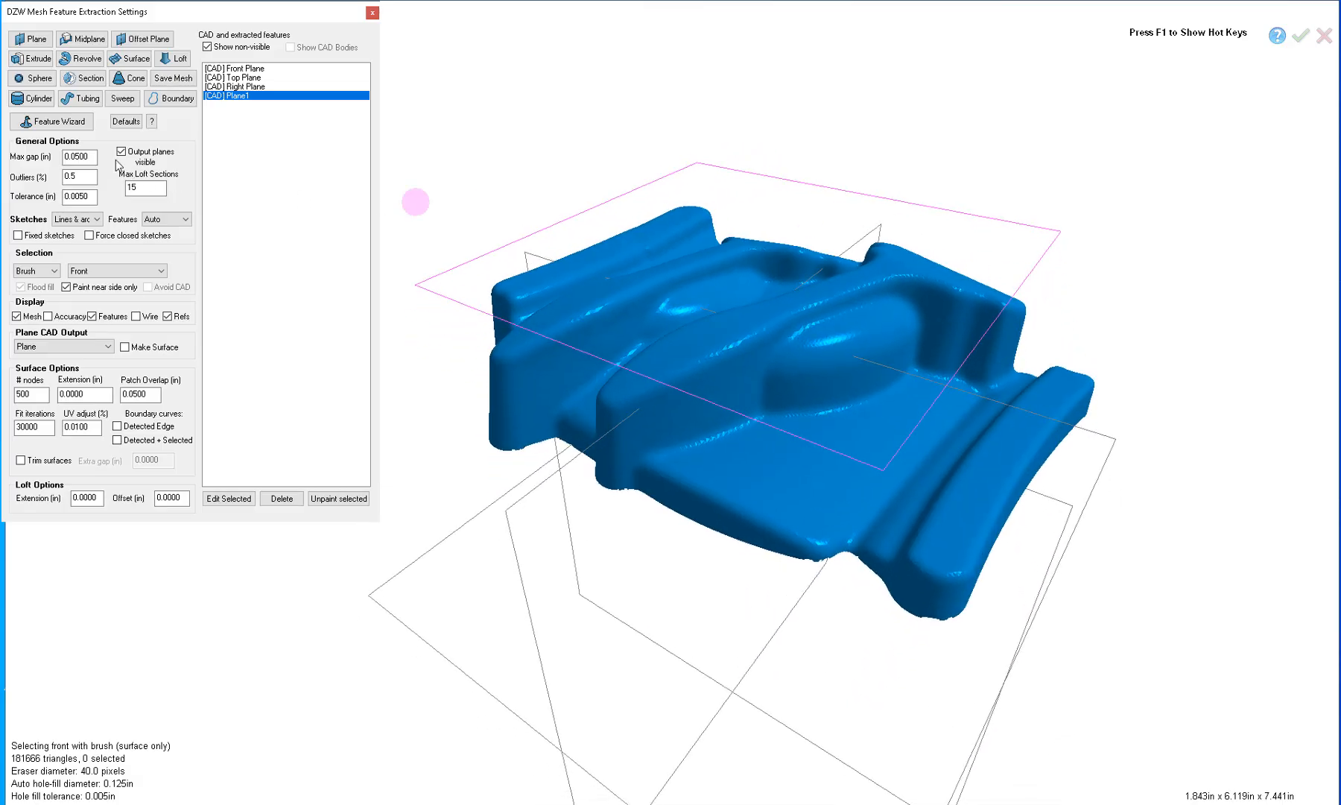
{"action": "left_click", "coordinate": [54, 121]}
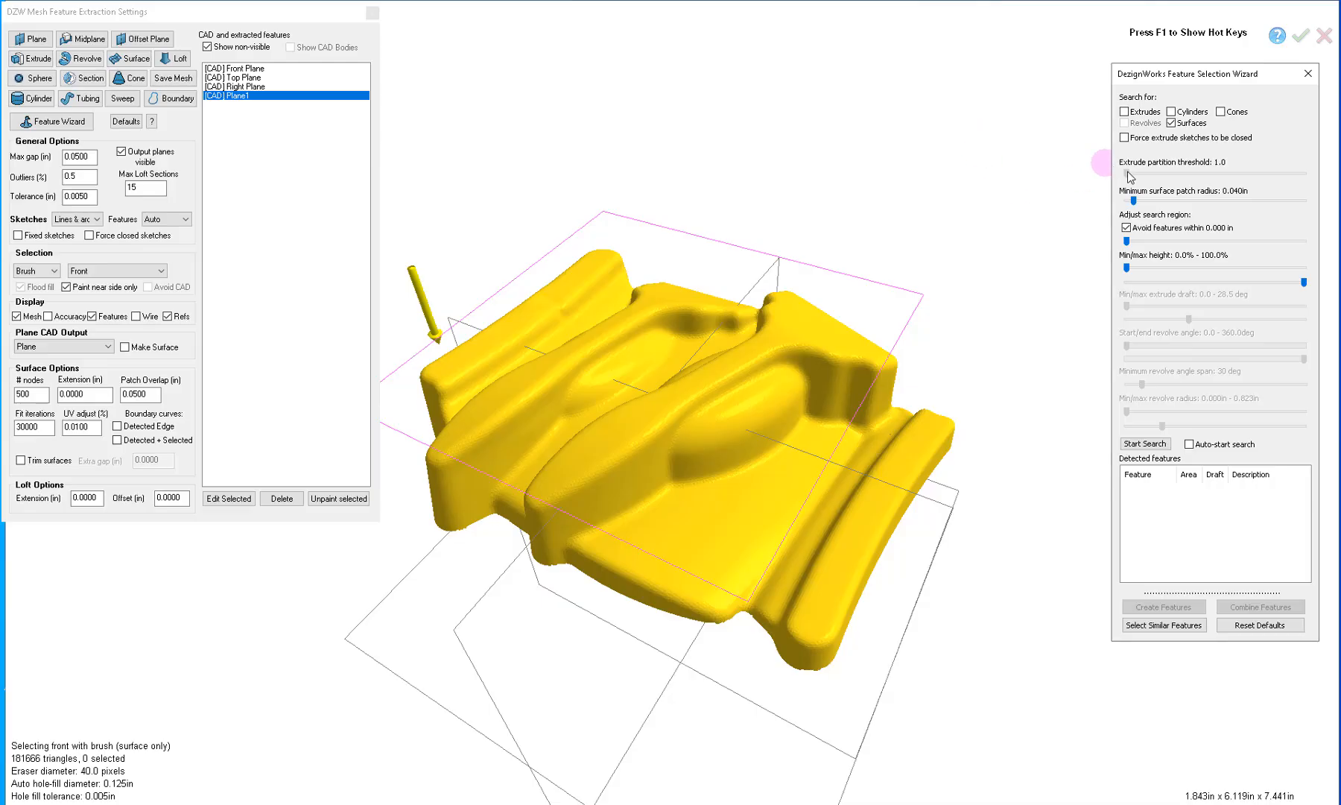
{"action": "left_click_drag", "start_coordinate": [1128, 173], "coordinate": [1169, 201]}
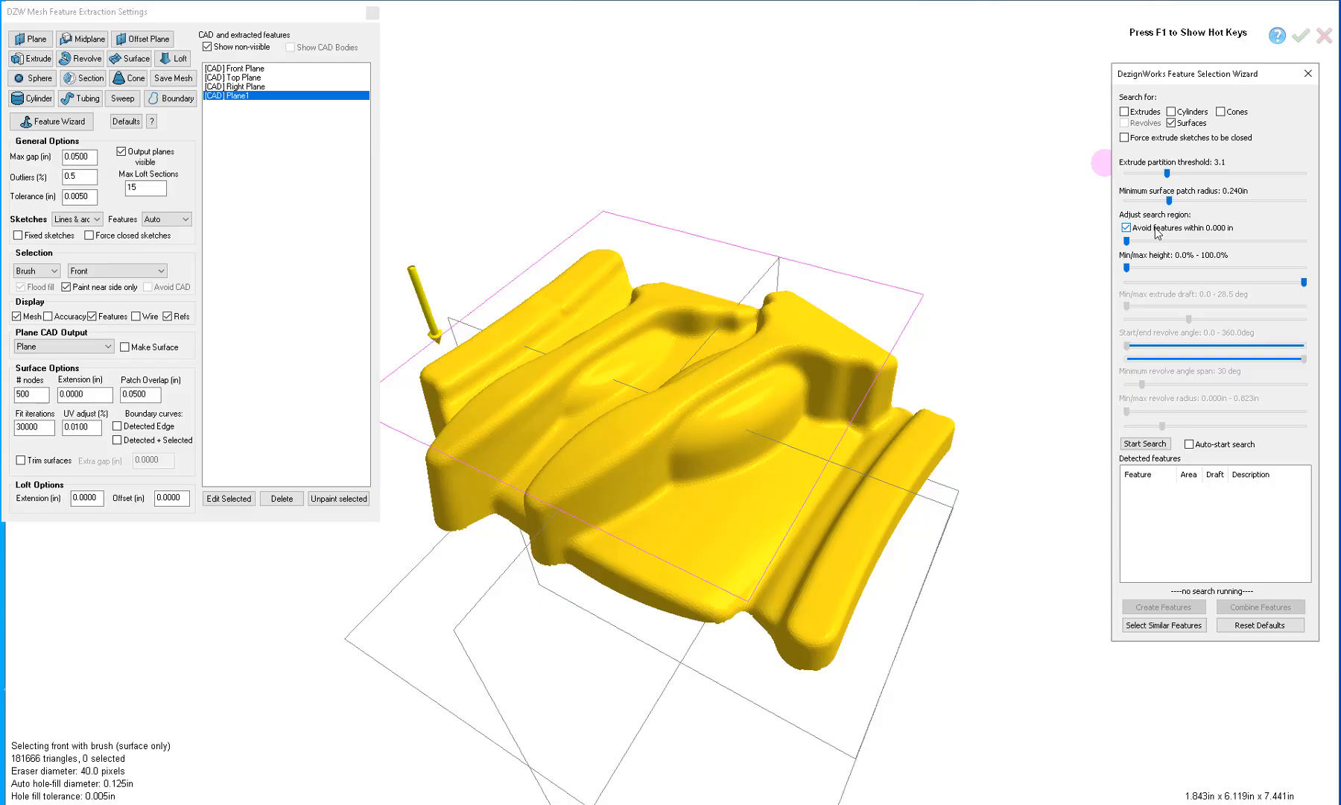
{"action": "left_click", "coordinate": [1144, 444]}
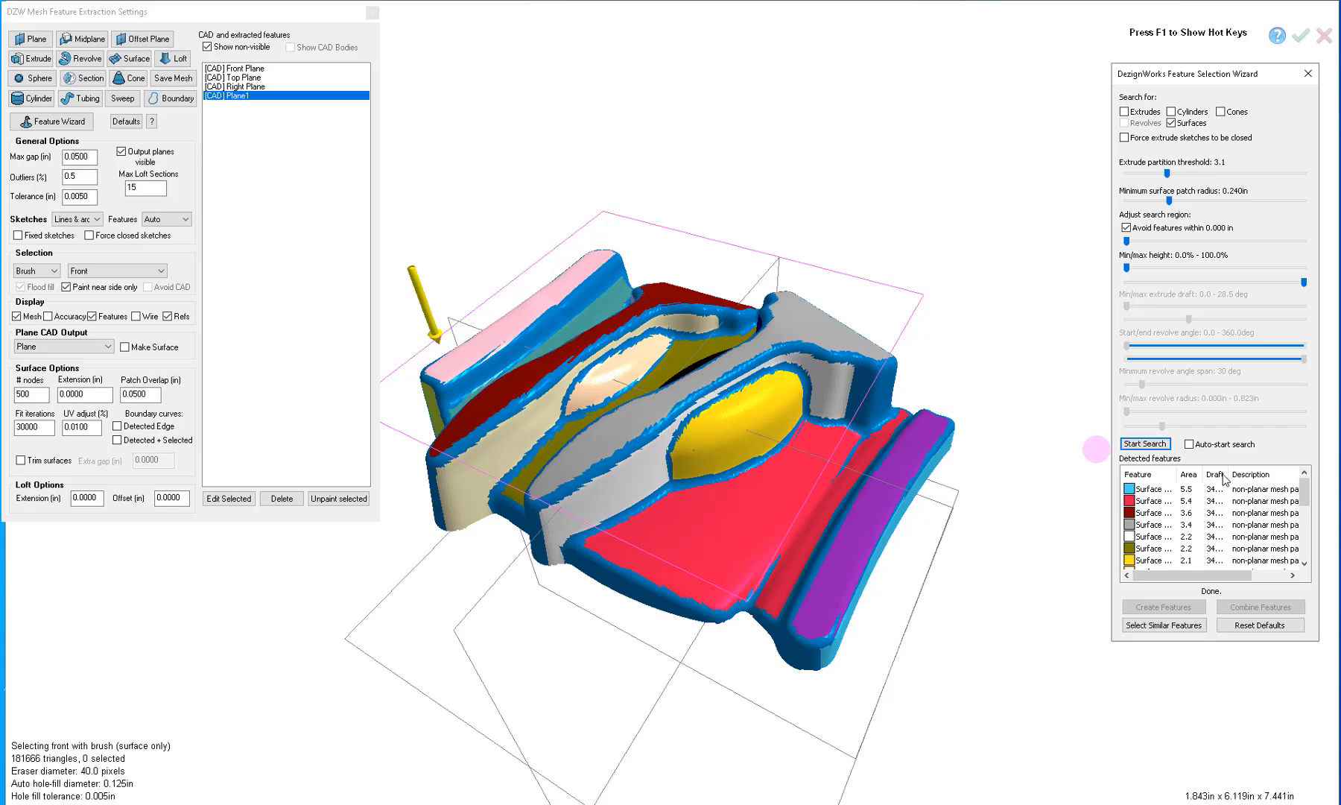
{"action": "mouse_move", "coordinate": [1304, 494]}
{"action": "left_mouse_down"}
{"action": "mouse_move", "coordinate": [1304, 557]}
{"action": "mouse_move", "coordinate": [1305, 498]}
{"action": "left_mouse_up"}
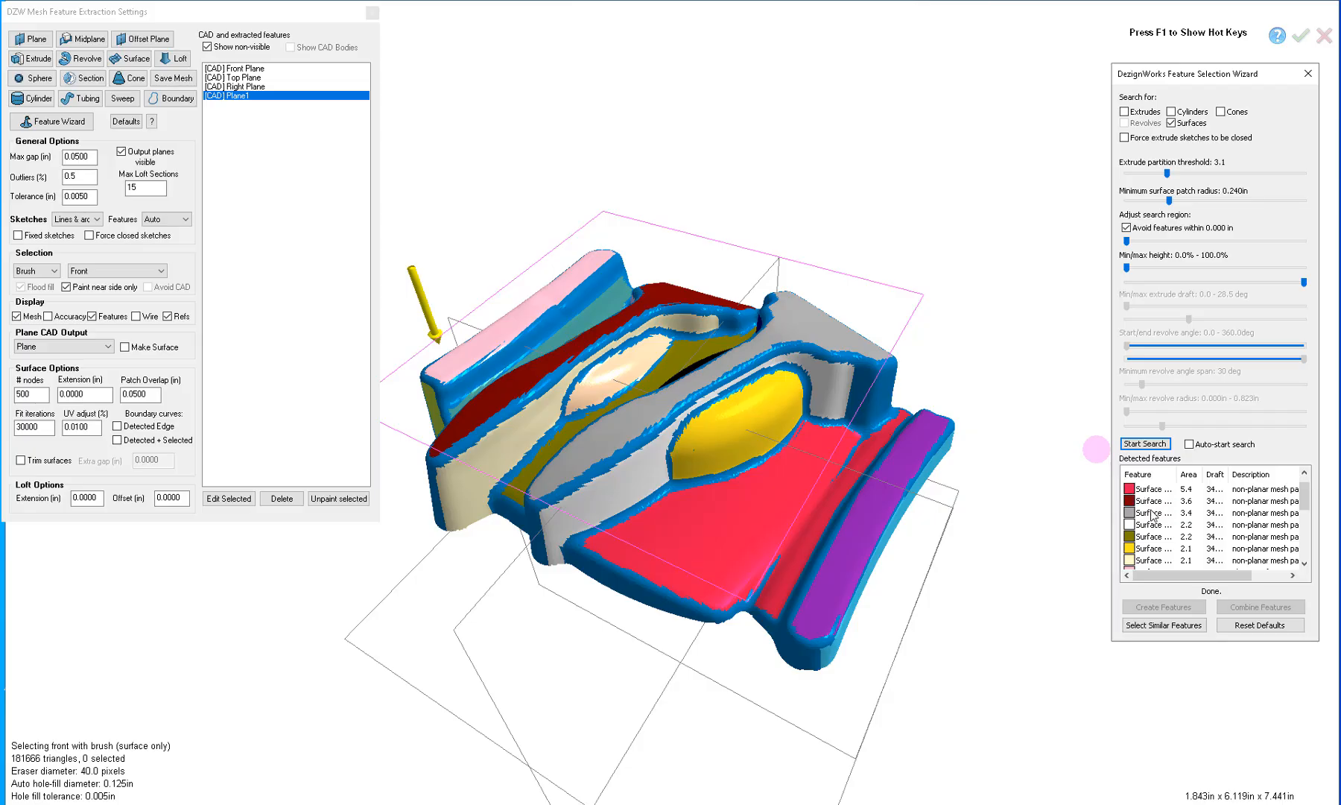
{"action": "left_click_drag", "start_coordinate": [1305, 498], "coordinate": [1304, 487]}
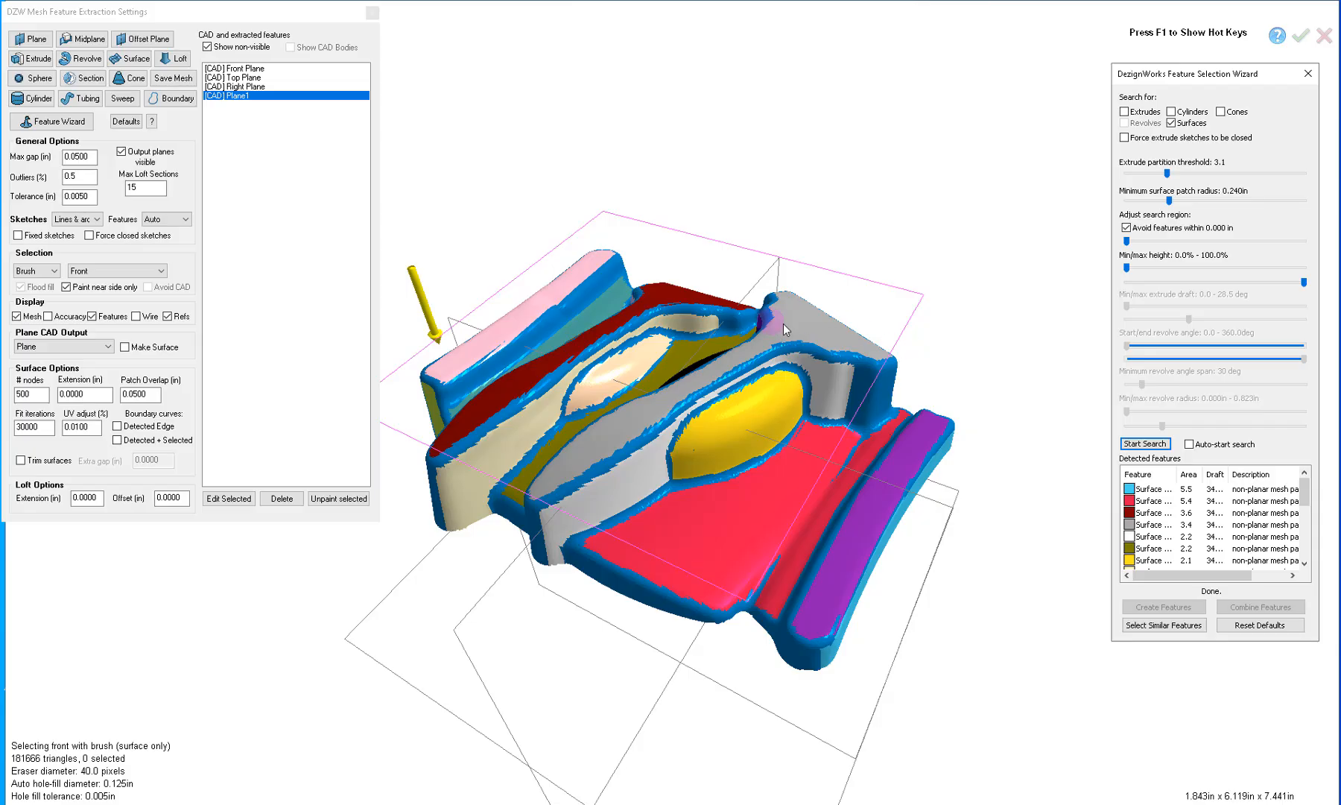
Fit a surface with 500 nodes to the detected gray patch on top of the front ridge.
{"action": "left_click", "coordinate": [1131, 525]}
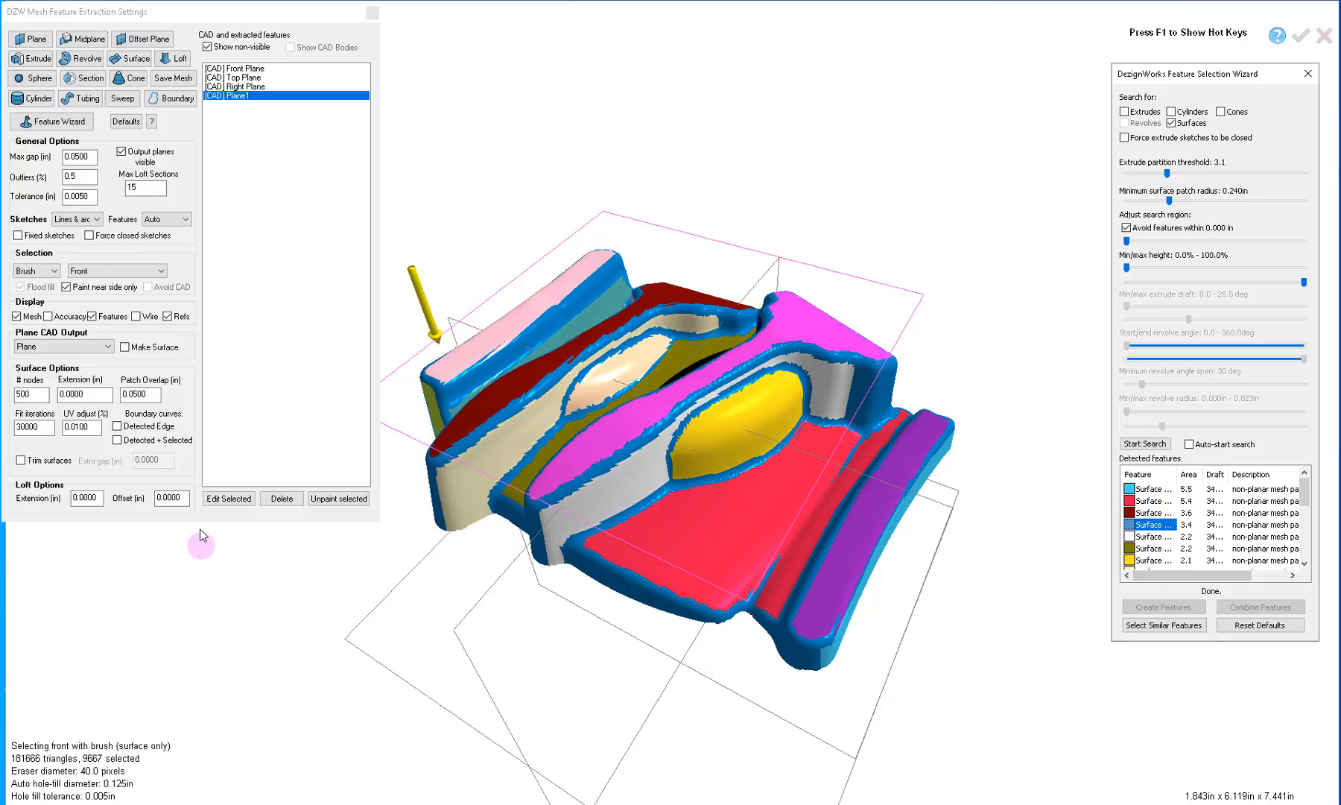
{"action": "left_click", "coordinate": [32, 399]}
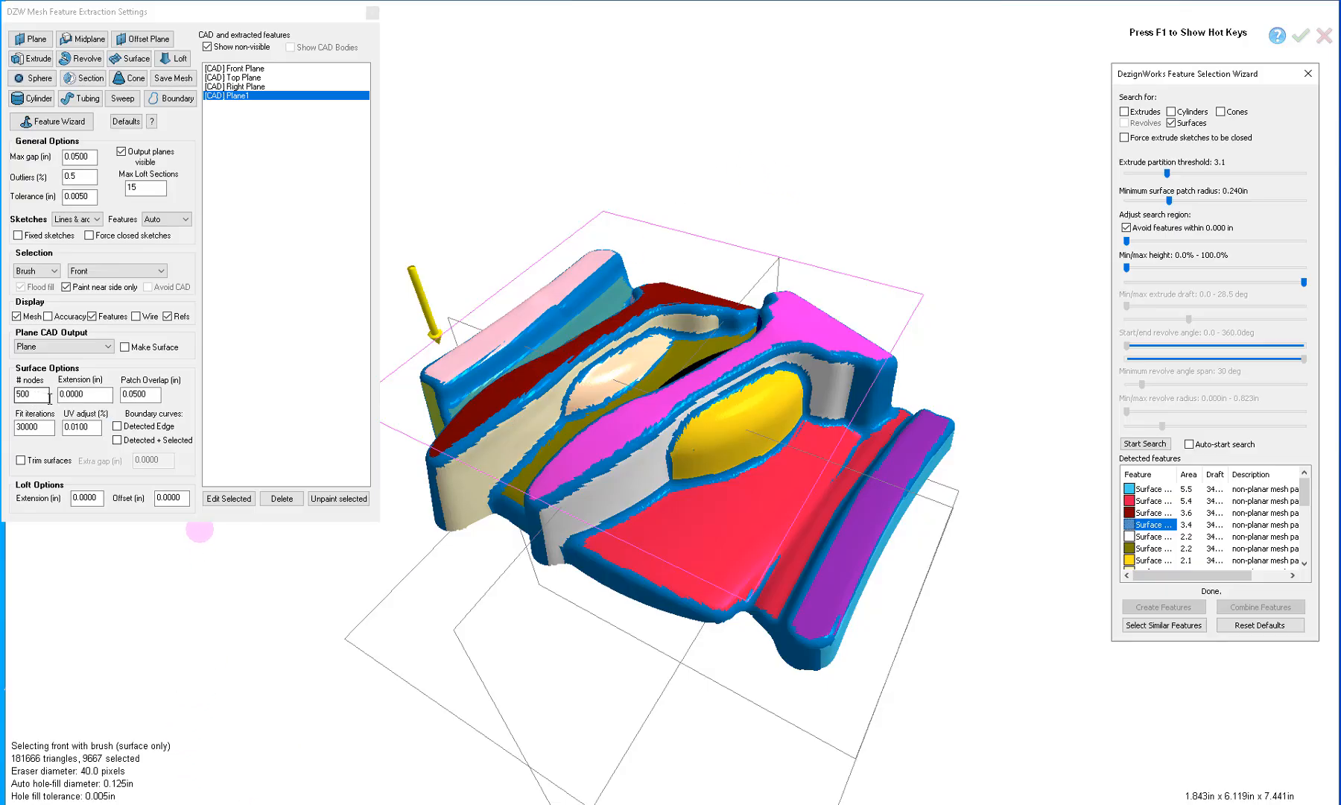
{"action": "left_click", "coordinate": [87, 397]}
{"action": "left_click", "coordinate": [148, 396]}
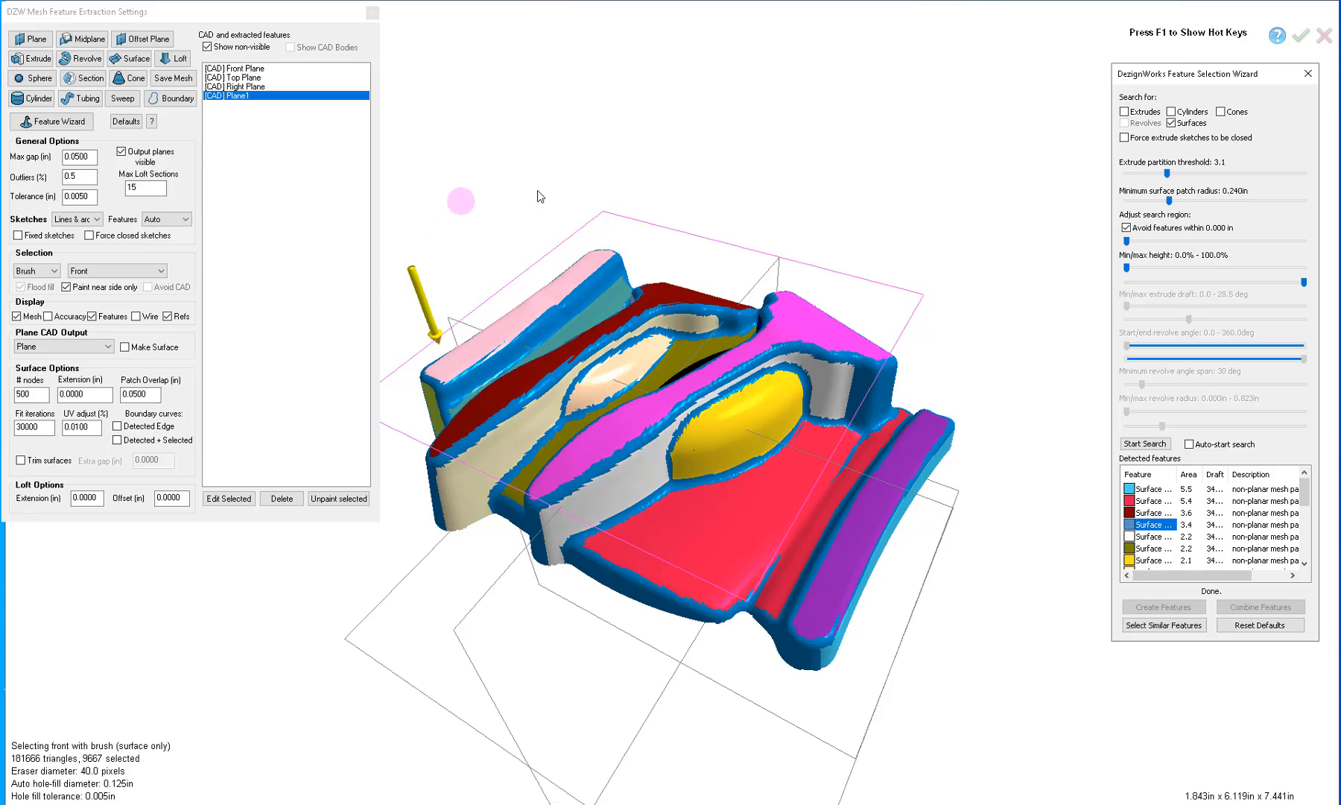
{"action": "left_click", "coordinate": [137, 60]}
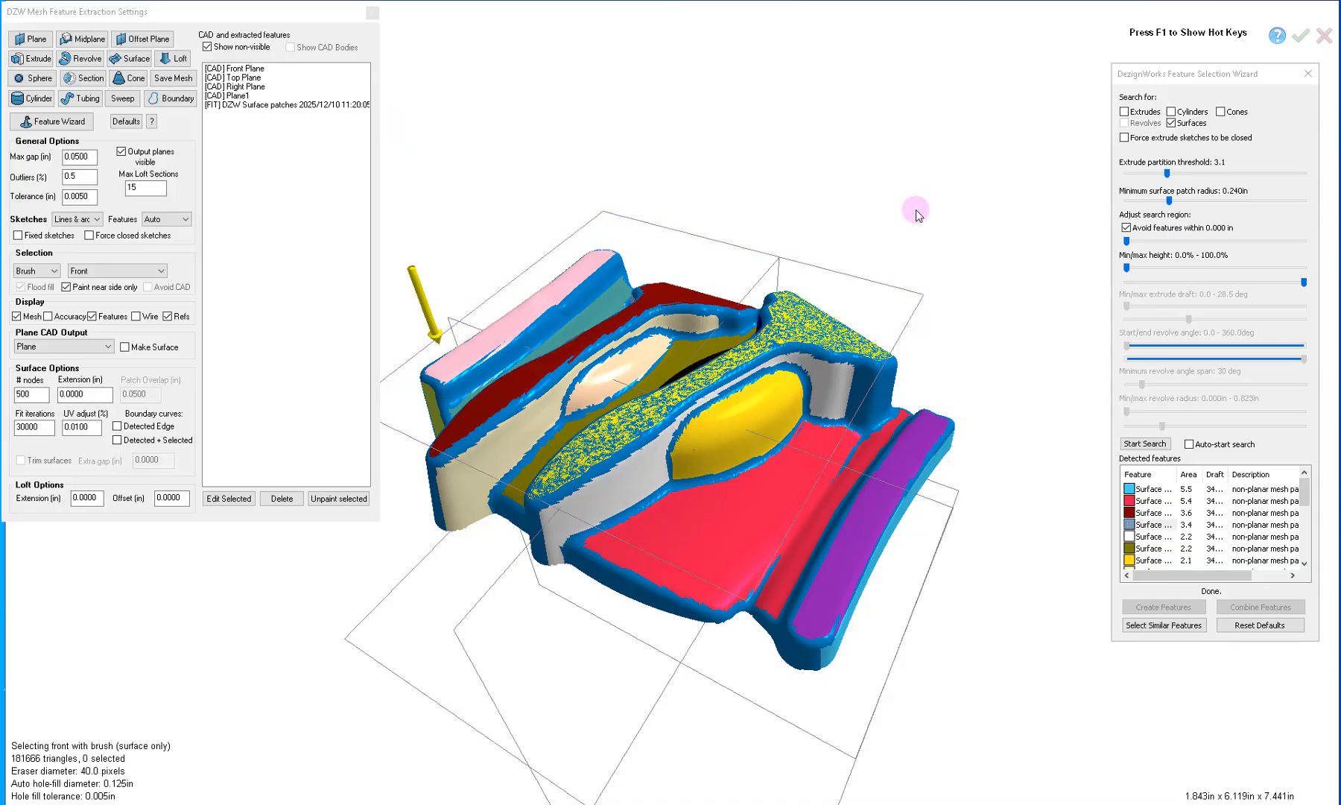
Fit a surface to the dark red patch on top of the other ridge and output both fitted surfaces to the part.
{"action": "middle_click_drag", "start_coordinate": [916, 209], "coordinate": [1103, 495]}
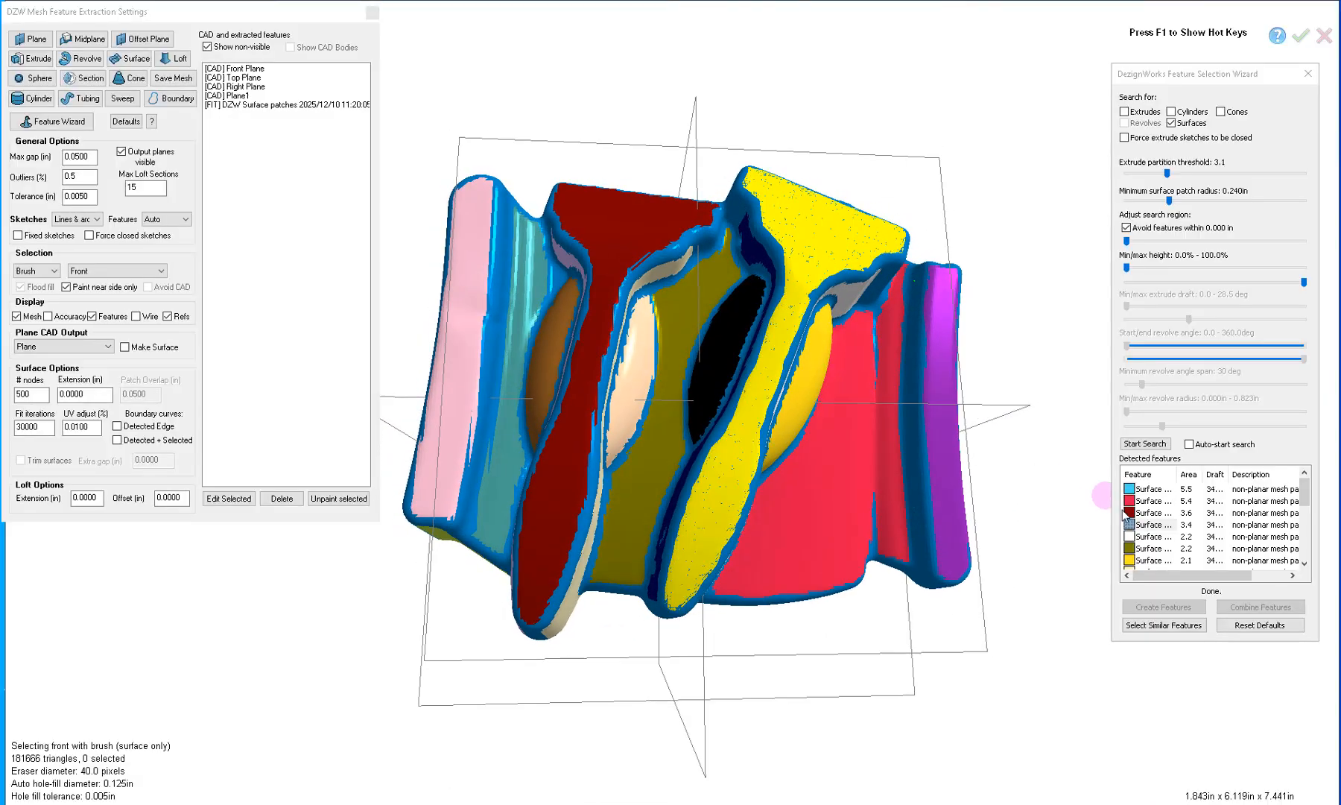
{"action": "left_click", "coordinate": [1128, 513]}
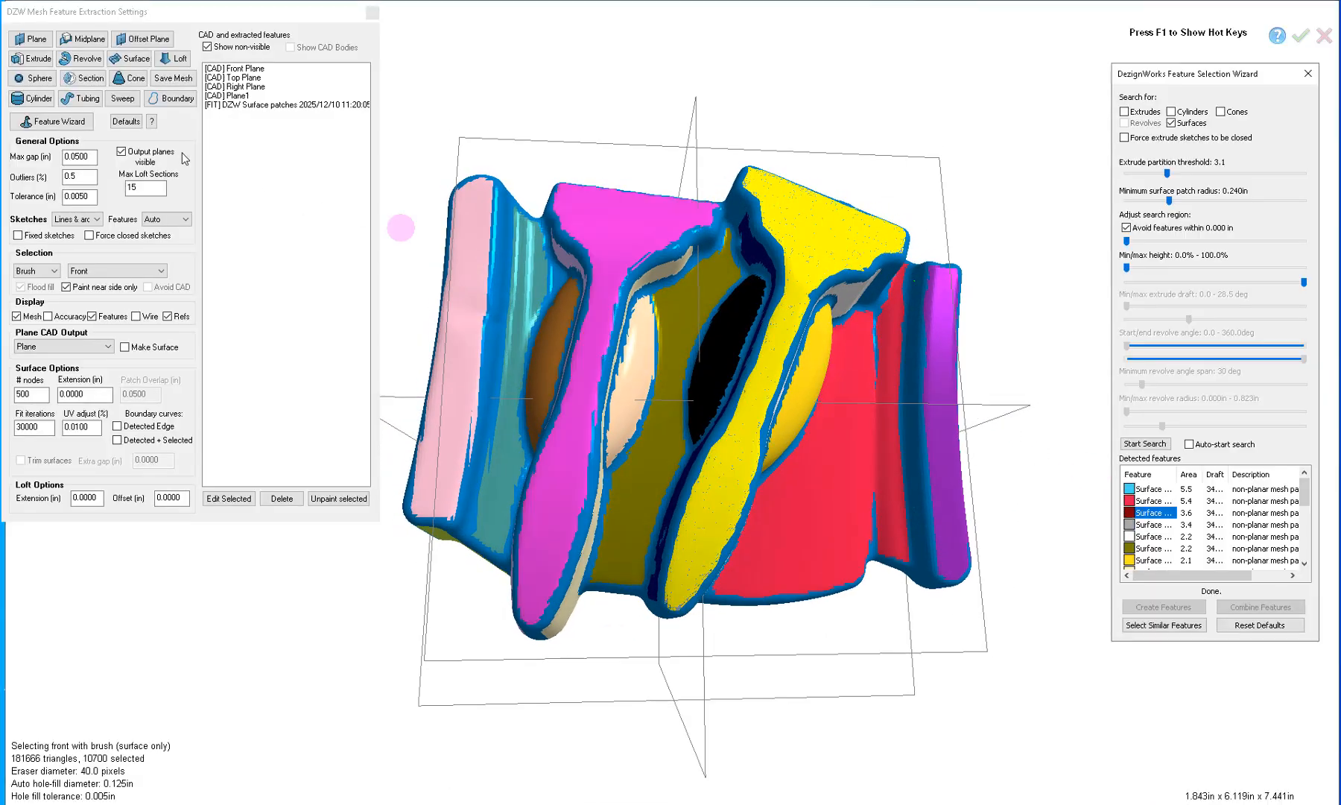
{"action": "left_click", "coordinate": [139, 60]}
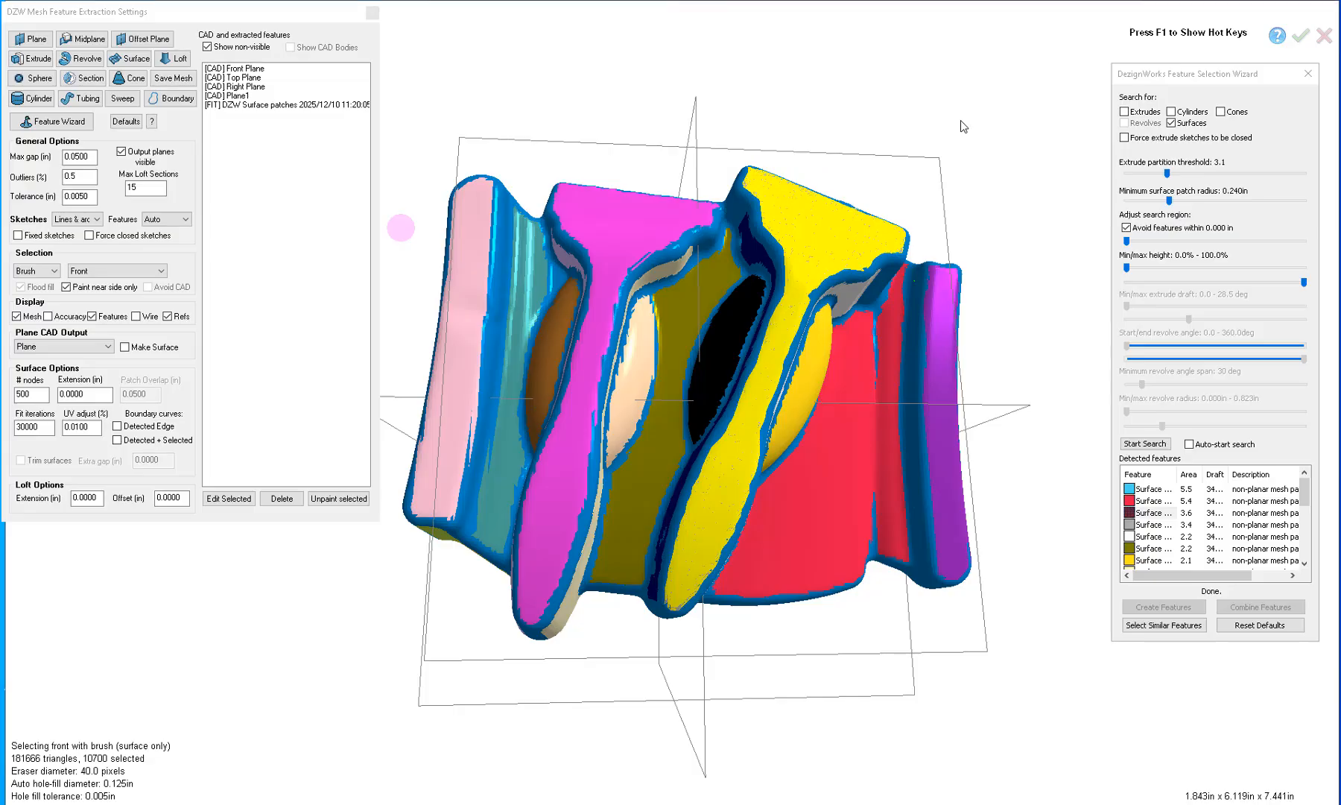
{"action": "left_click", "coordinate": [1301, 37]}
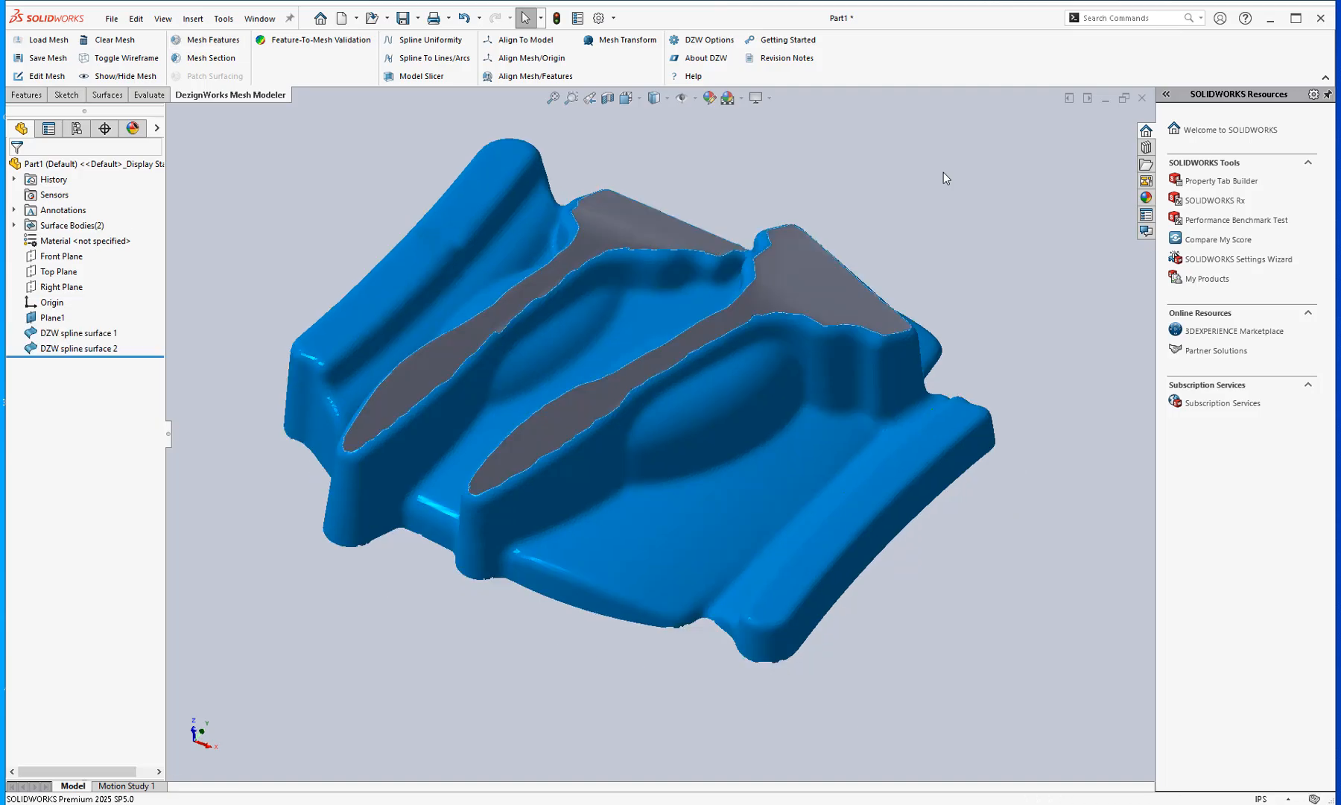
{"action": "middle_click_drag", "start_coordinate": [606, 214], "coordinate": [685, 280]}
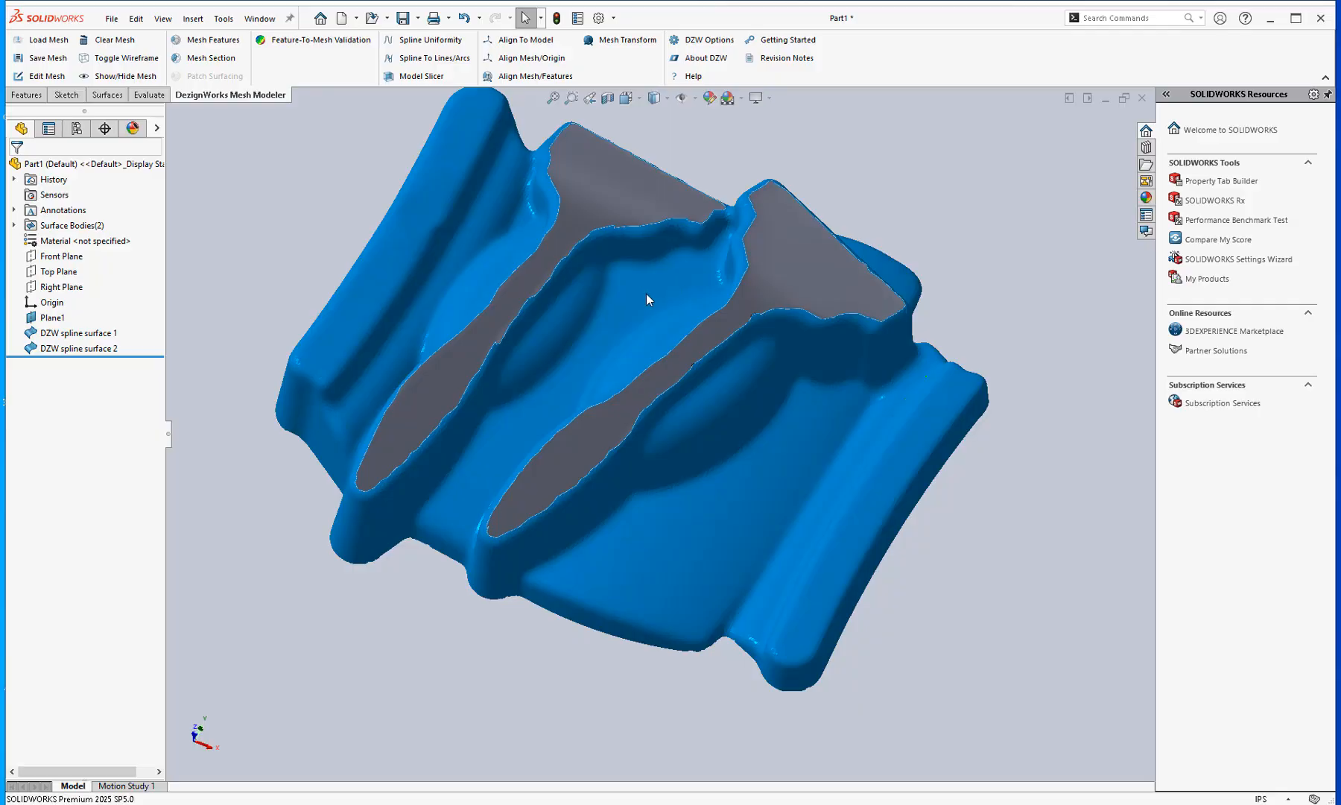
Delete the two DZW spline surfaces from the part.
{"action": "left_click", "coordinate": [102, 335]}
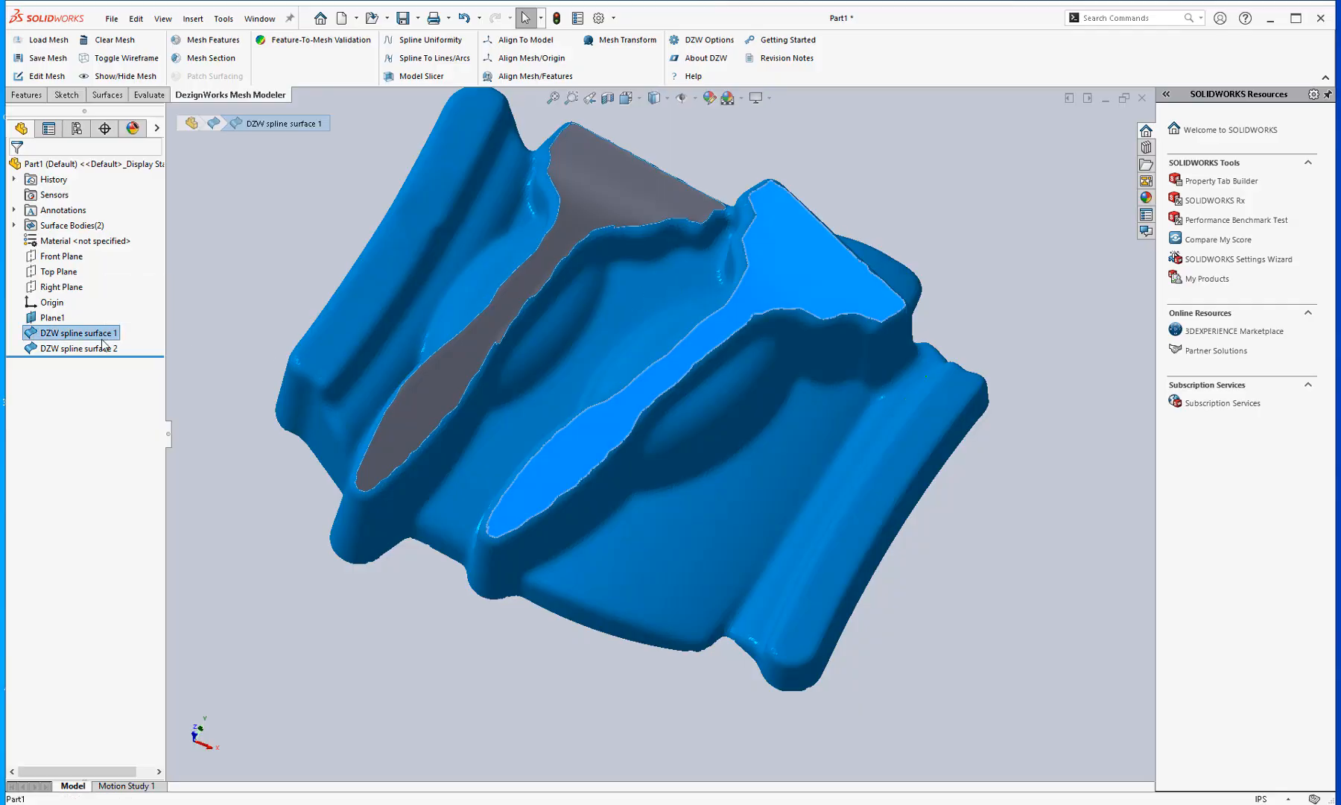
{"action": "left_click", "coordinate": [102, 344], "text": "ctrl"}
{"action": "right_click", "coordinate": [103, 343]}
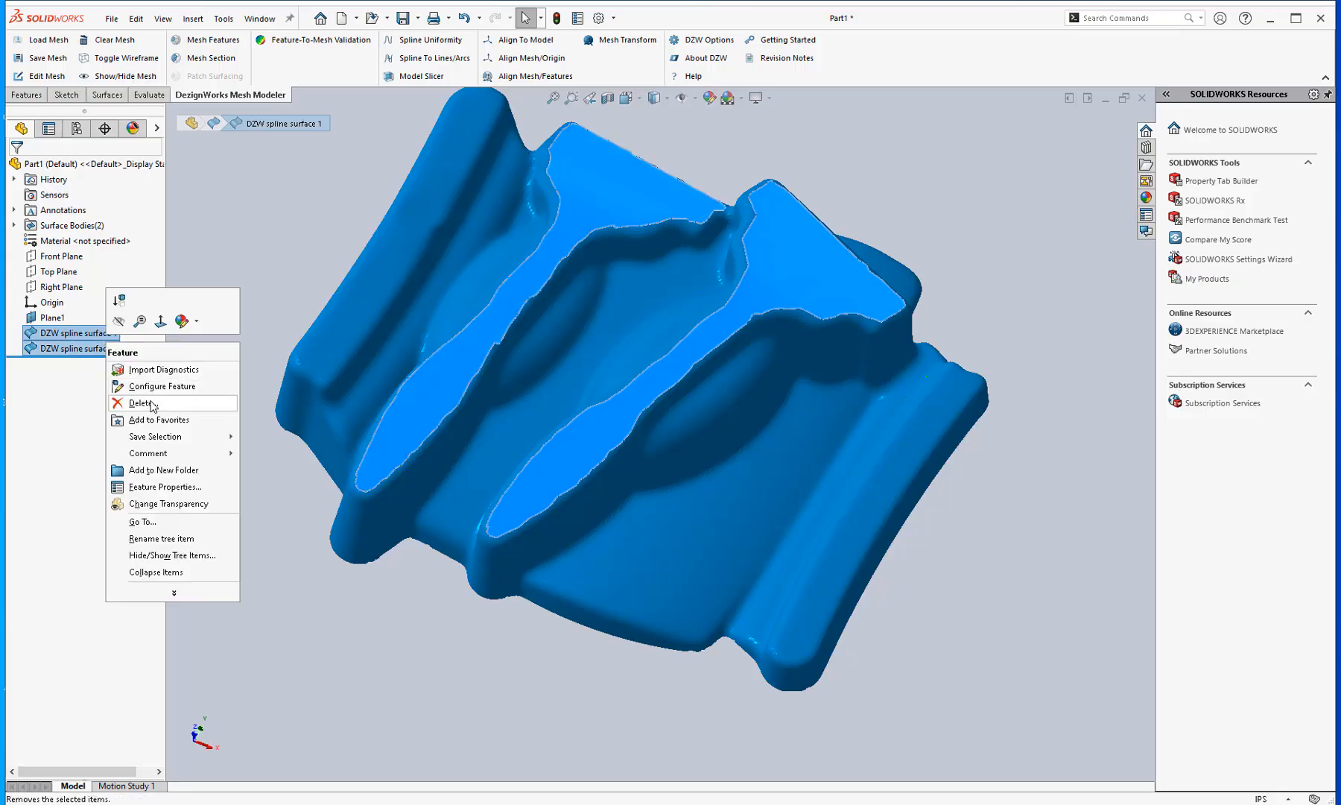
{"action": "left_click", "coordinate": [143, 402]}
{"action": "scroll", "coordinate": [287, 261], "scroll_direction": "up", "scroll_amount": 2}
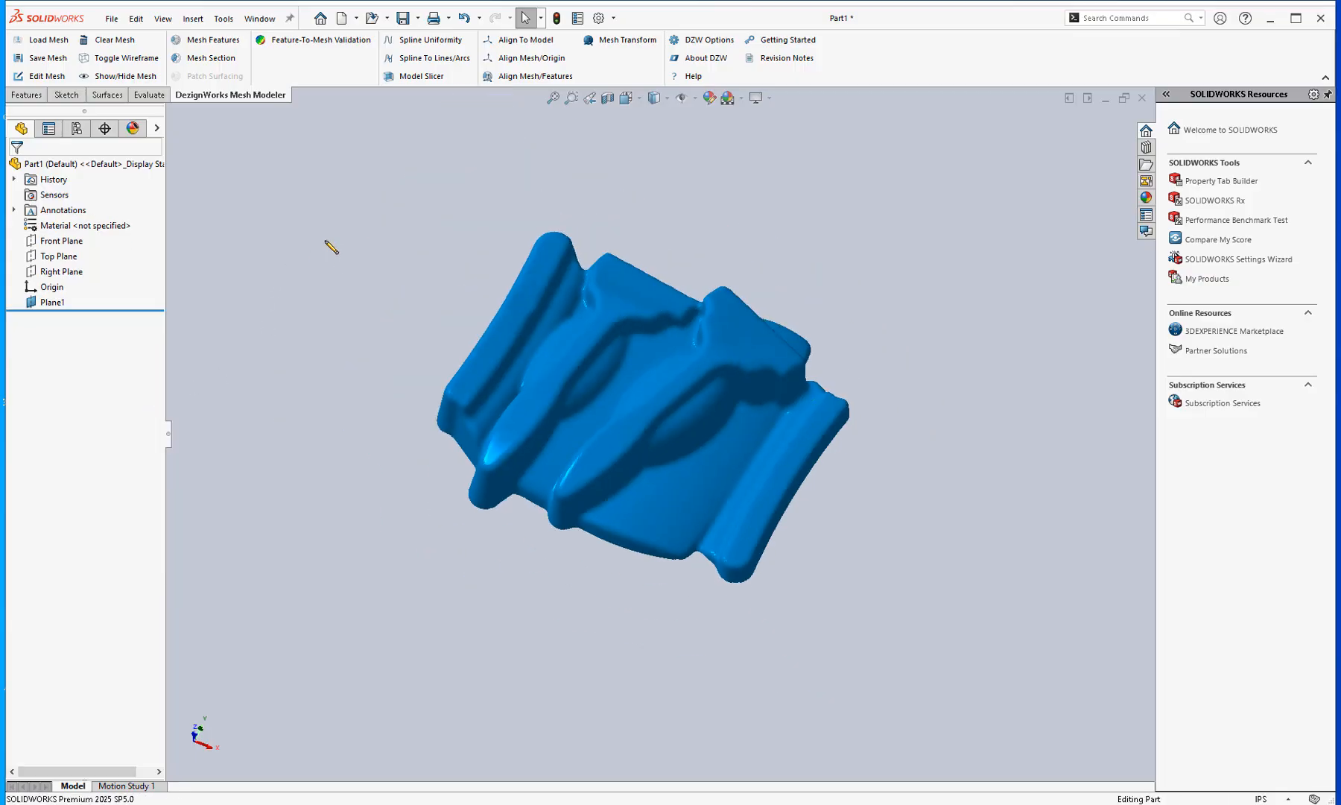
Search the mesh again along Plane1 for surfaces, with extrude partition threshold 1.0 and minimum surface patch radius 0.000 in.
{"action": "left_click", "coordinate": [216, 41]}
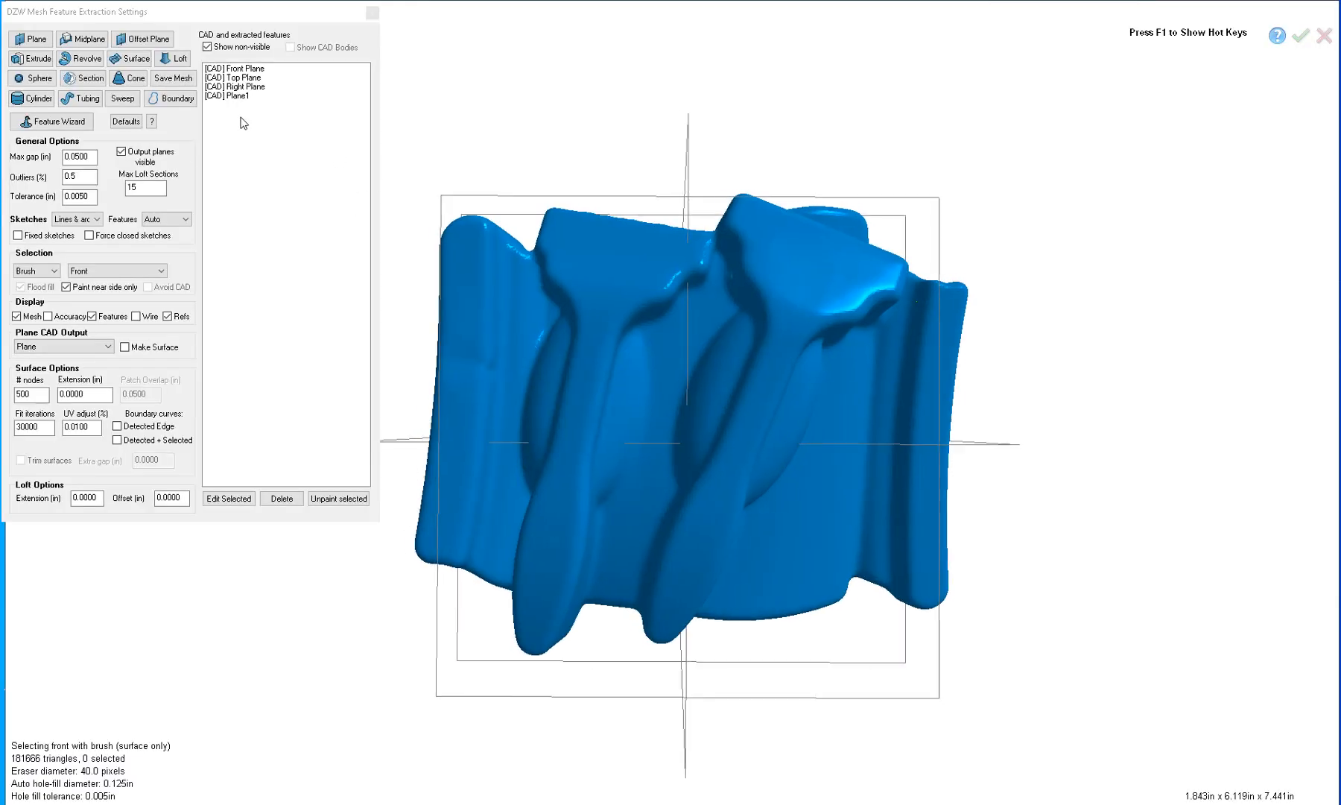
{"action": "left_click", "coordinate": [237, 96]}
{"action": "left_click", "coordinate": [52, 121]}
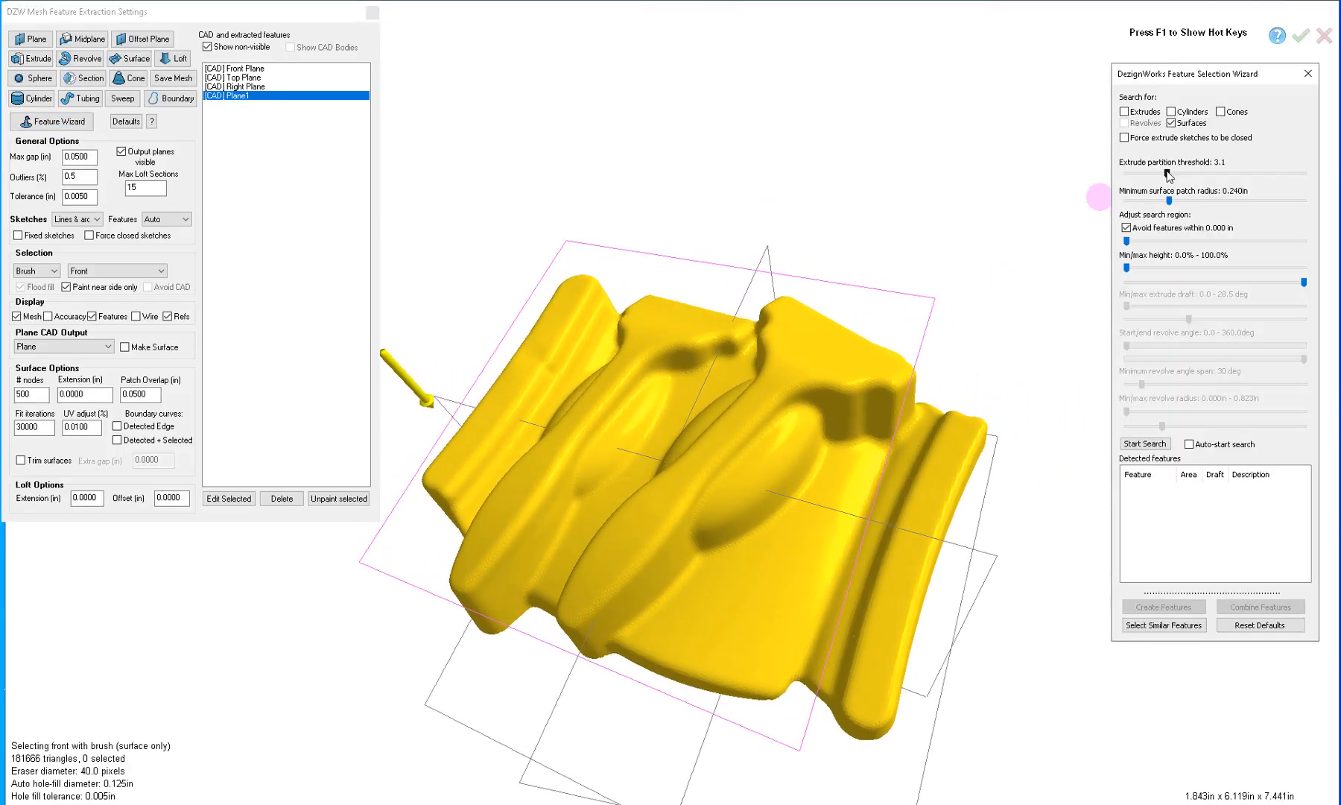
{"action": "left_click_drag", "start_coordinate": [1167, 174], "coordinate": [1092, 196]}
{"action": "left_click", "coordinate": [1154, 200]}
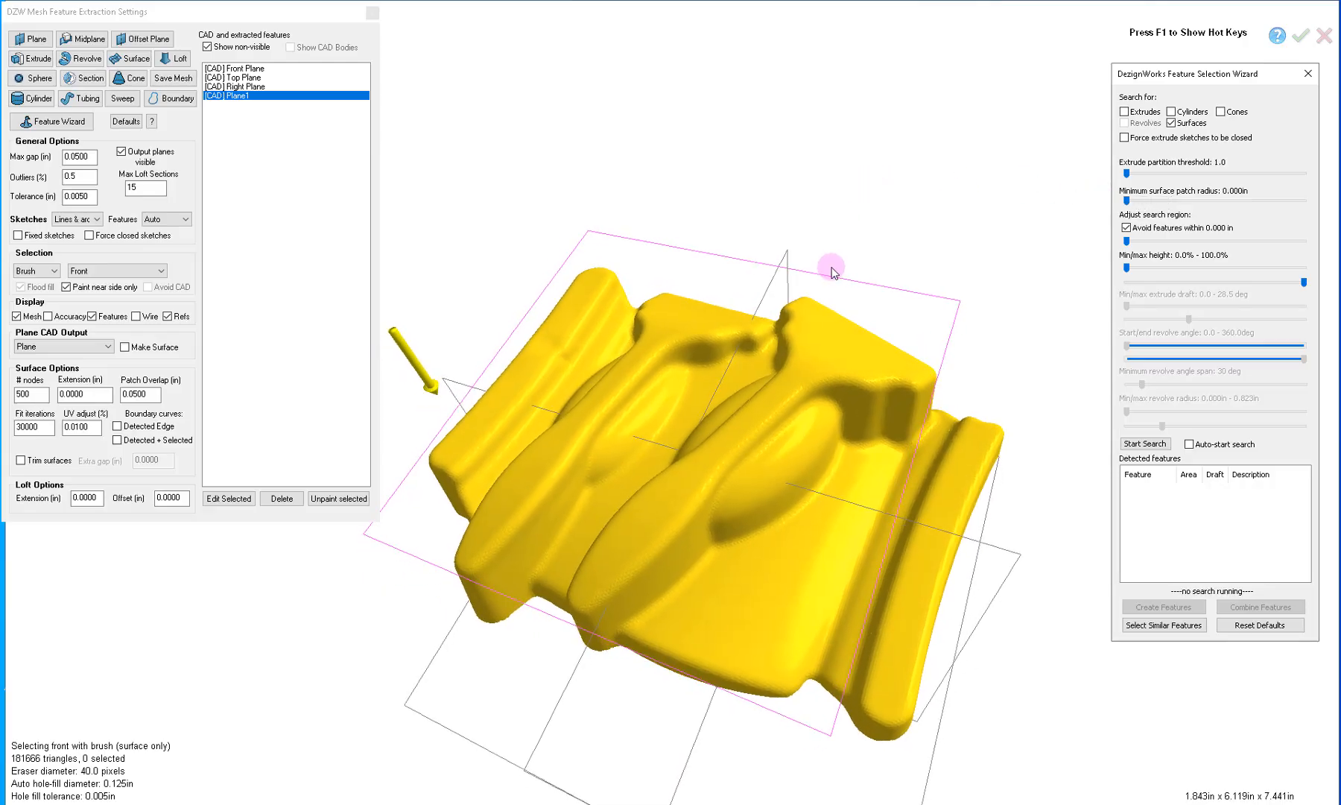
{"action": "left_click", "coordinate": [1144, 444]}
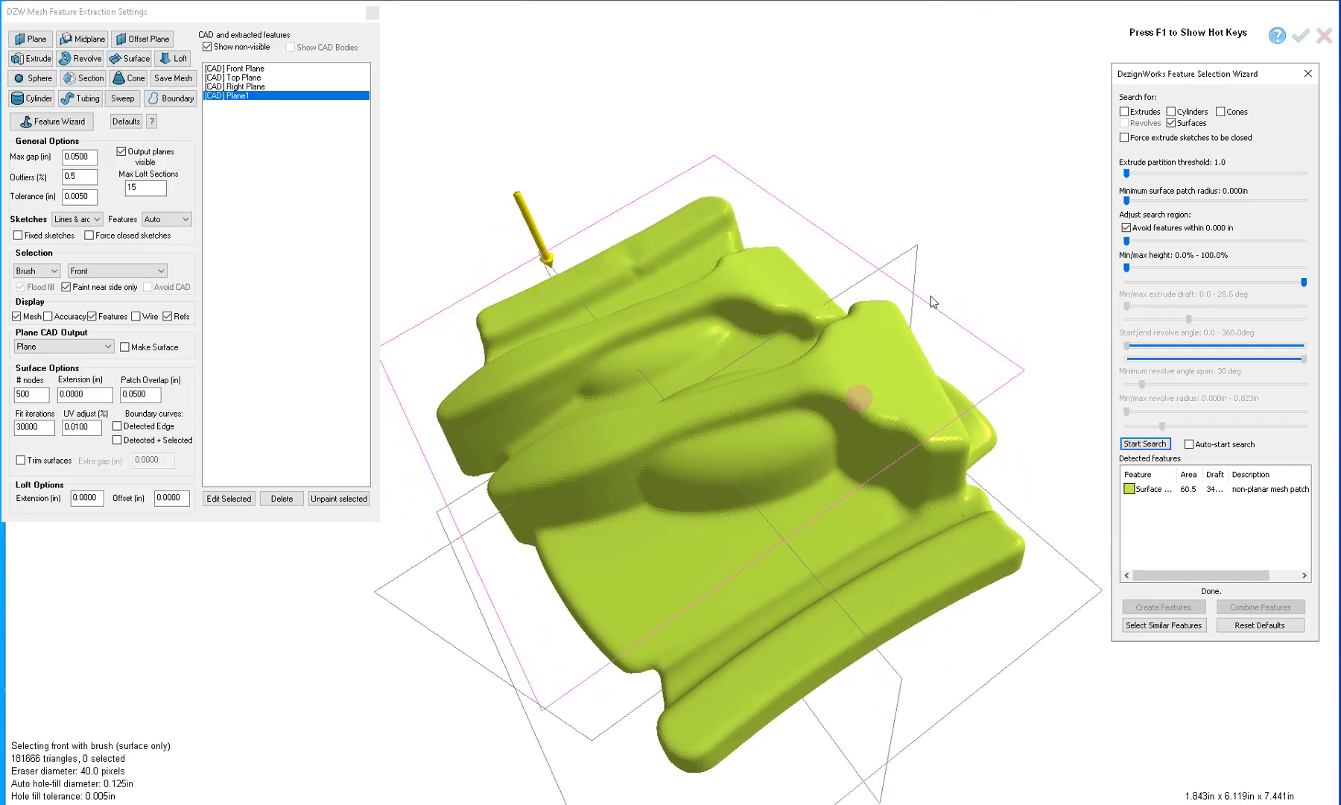
Fit one surface to the detected patch covering the whole mesh and output it to the part.
{"action": "middle_click_drag", "start_coordinate": [930, 300], "coordinate": [761, 408]}
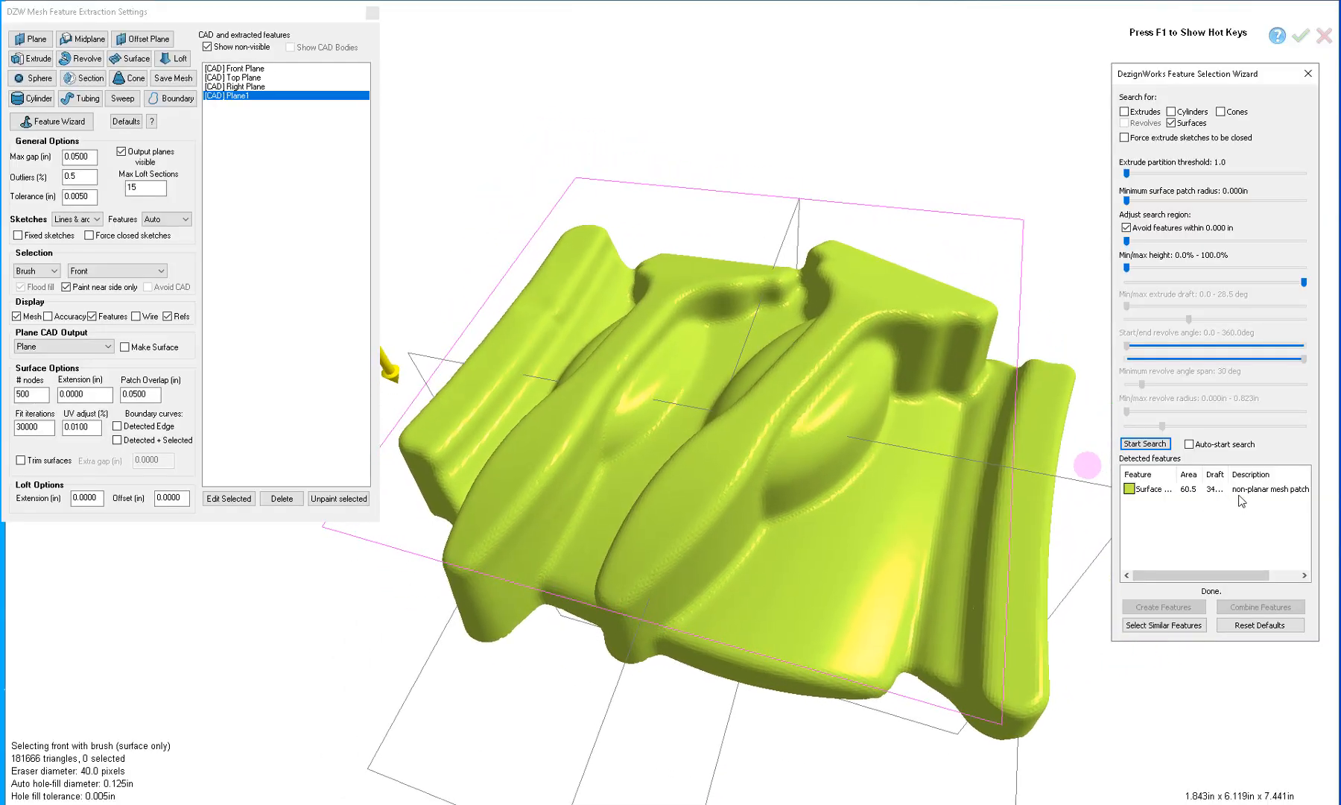
{"action": "middle_click_drag", "start_coordinate": [1054, 478], "coordinate": [867, 157]}
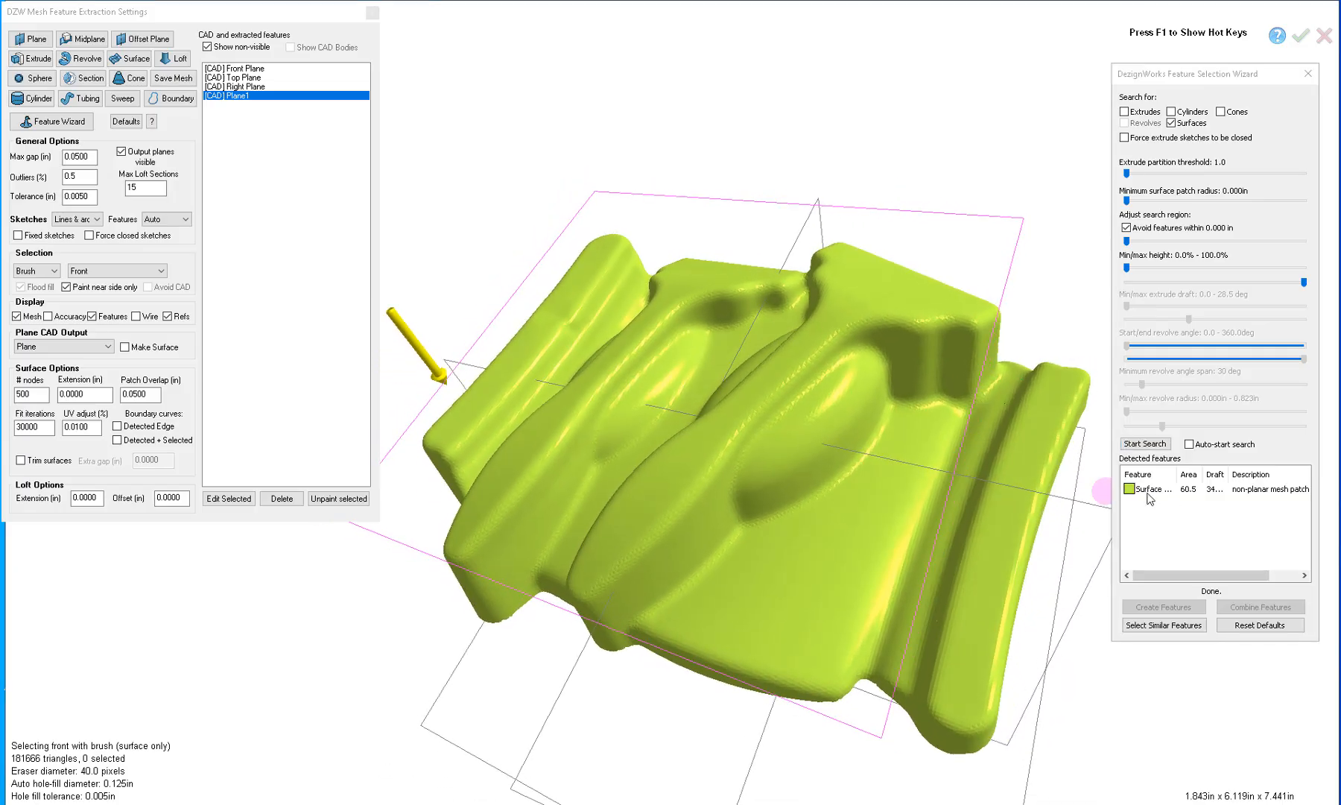
{"action": "left_click", "coordinate": [1148, 491]}
{"action": "left_click", "coordinate": [147, 65]}
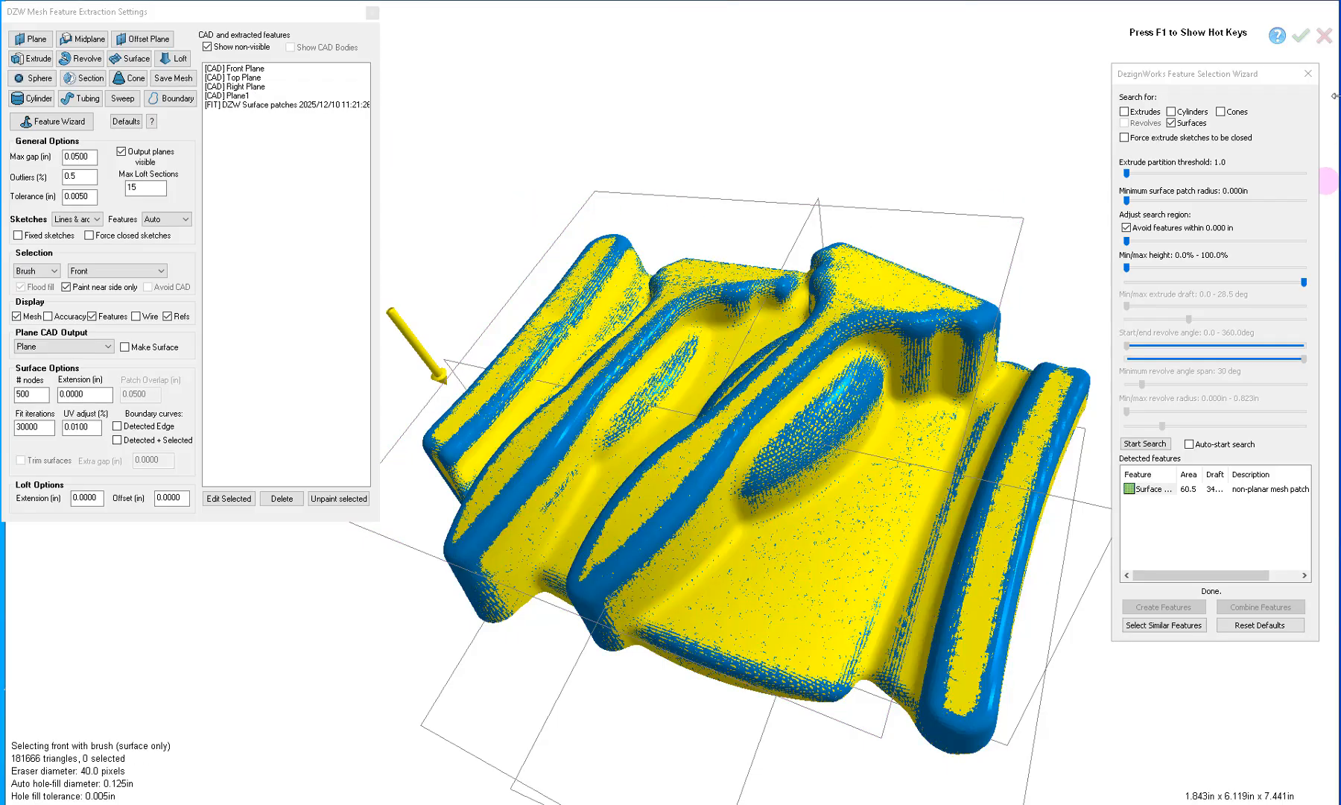
{"action": "left_click", "coordinate": [1300, 37]}
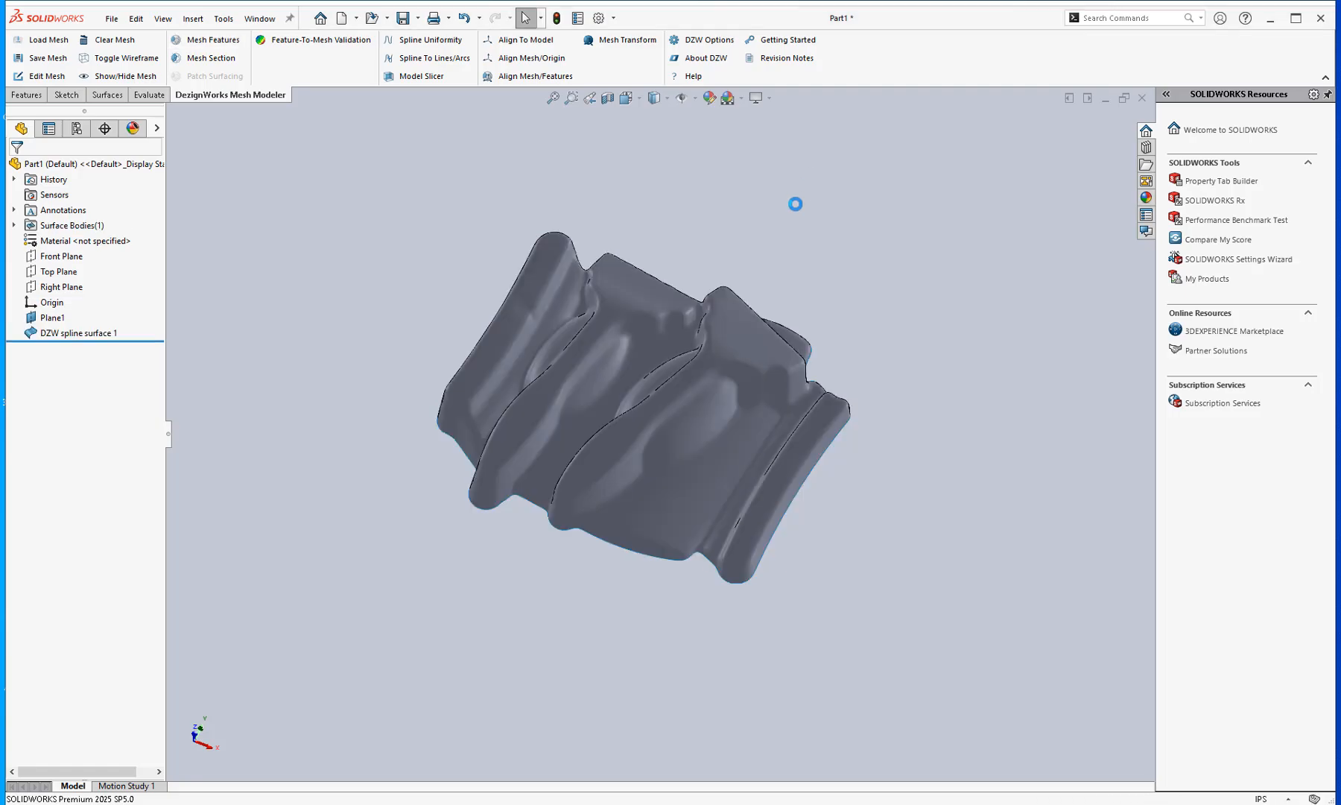
Inspect the full spline surface and visualize its deviation from the mesh with Feature-To-Mesh Validation.
{"action": "scroll", "coordinate": [481, 237], "scroll_direction": "down", "scroll_amount": 4}
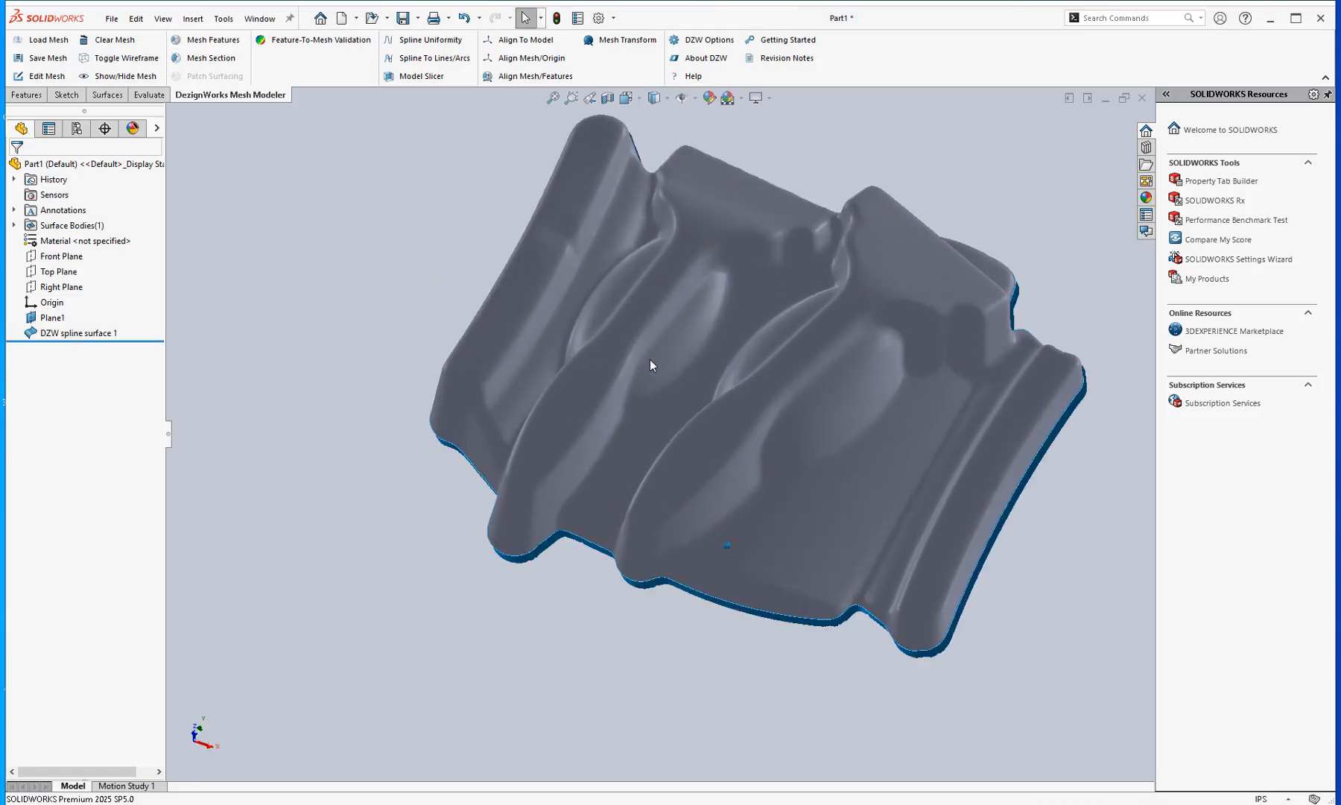
{"action": "scroll", "coordinate": [706, 398], "scroll_direction": "up", "scroll_amount": 3}
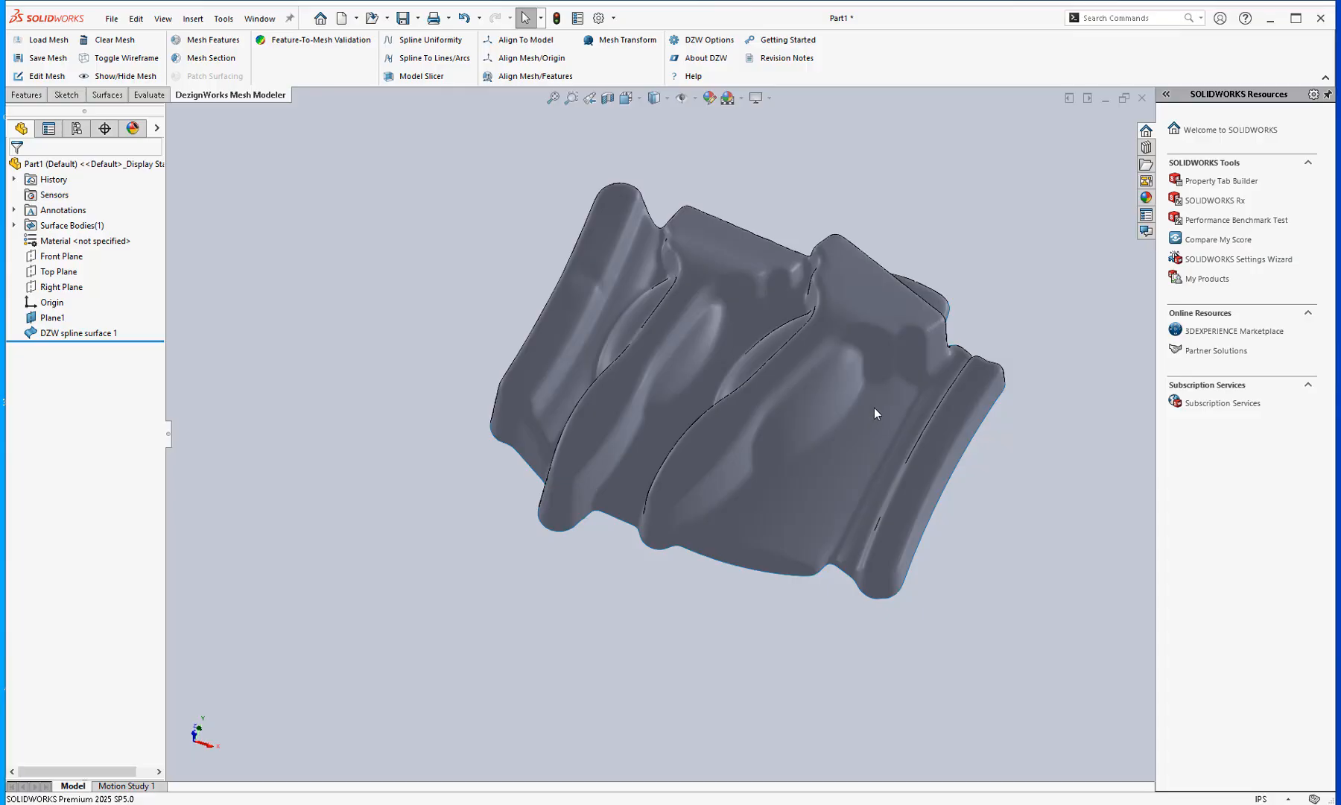
{"action": "middle_click_drag", "start_coordinate": [874, 408], "coordinate": [812, 428]}
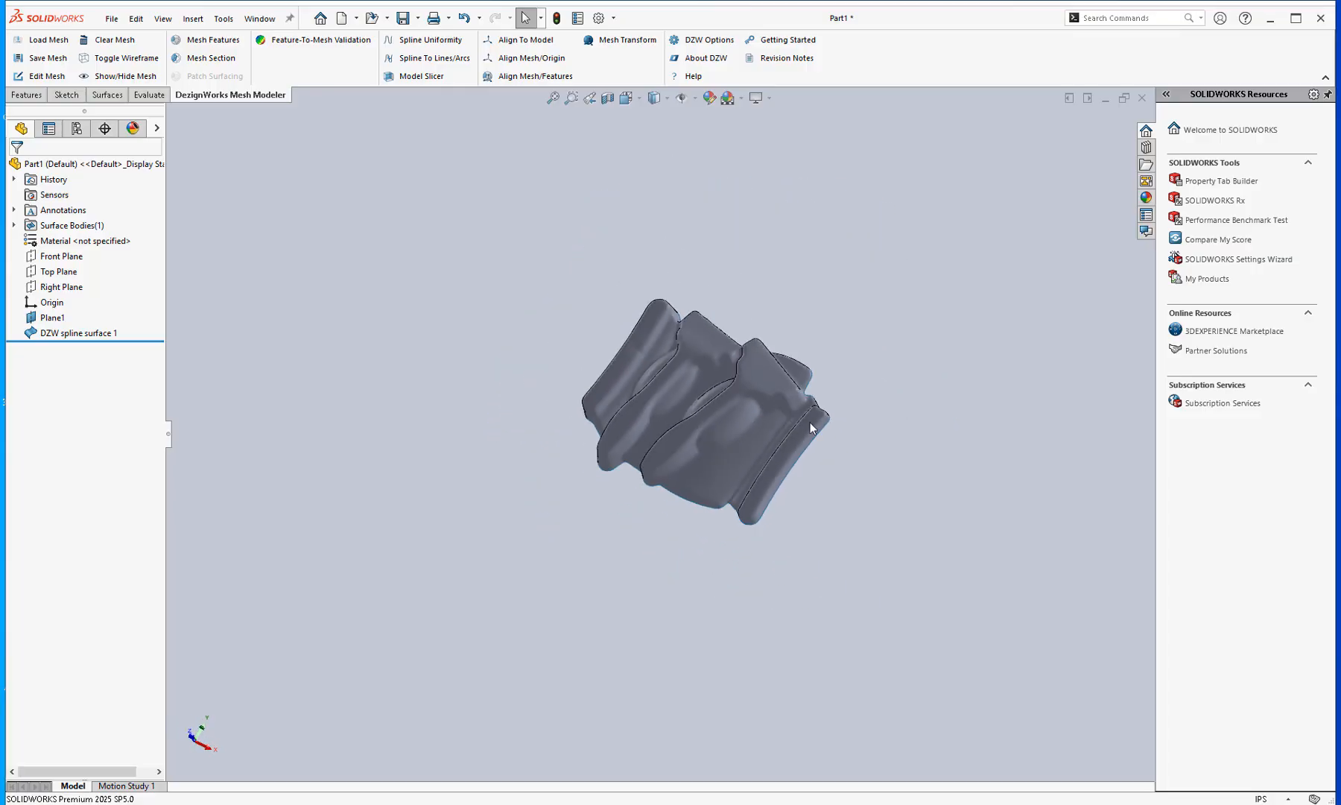
{"action": "scroll", "coordinate": [720, 410], "scroll_direction": "down", "scroll_amount": 6}
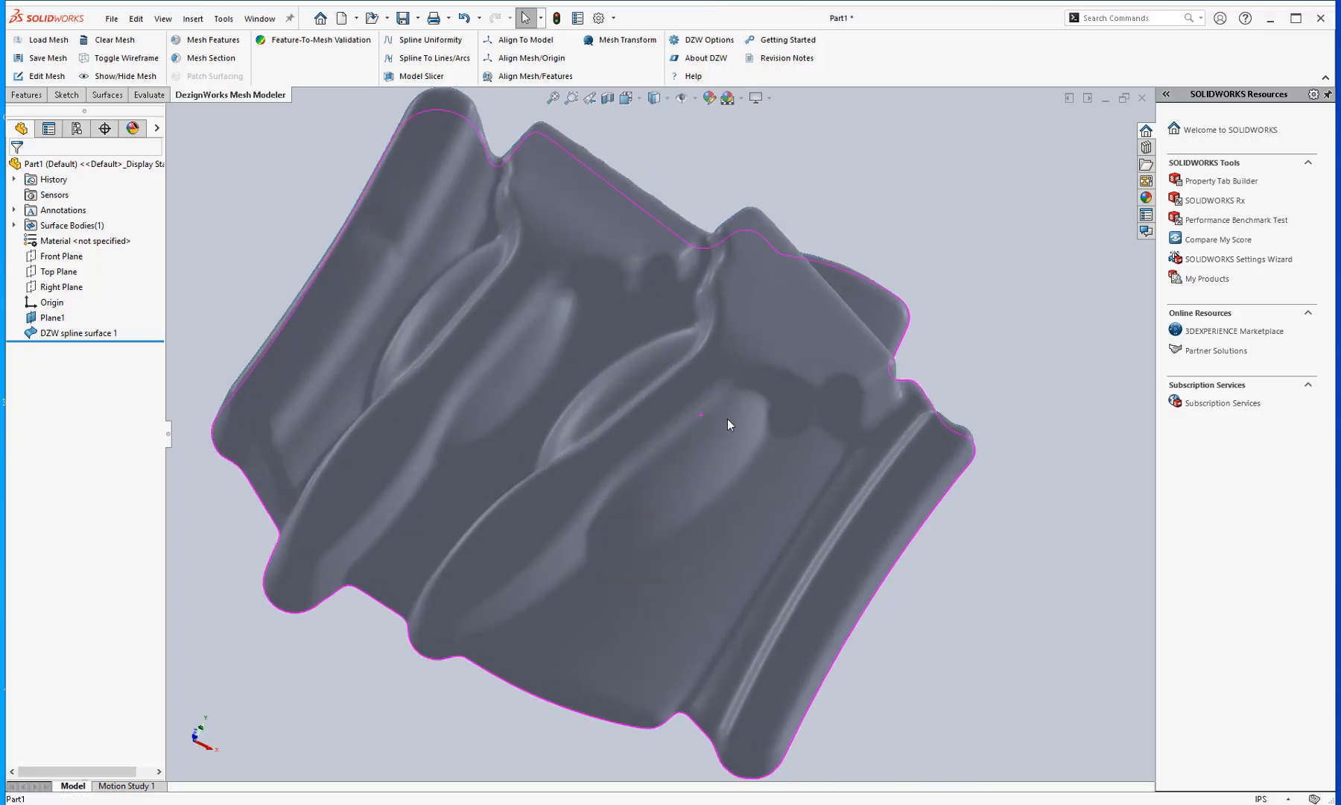
{"action": "left_click", "coordinate": [328, 42]}
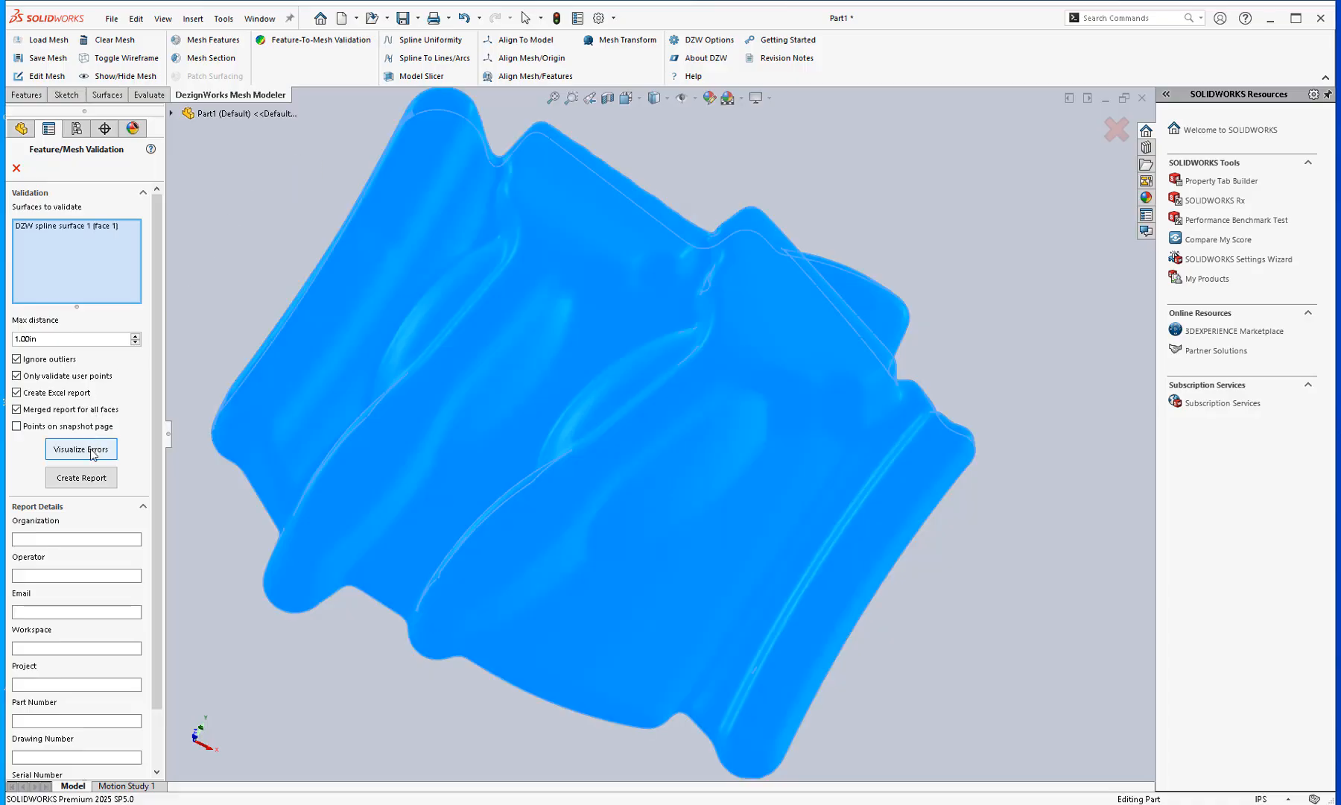
{"action": "left_click", "coordinate": [81, 450]}
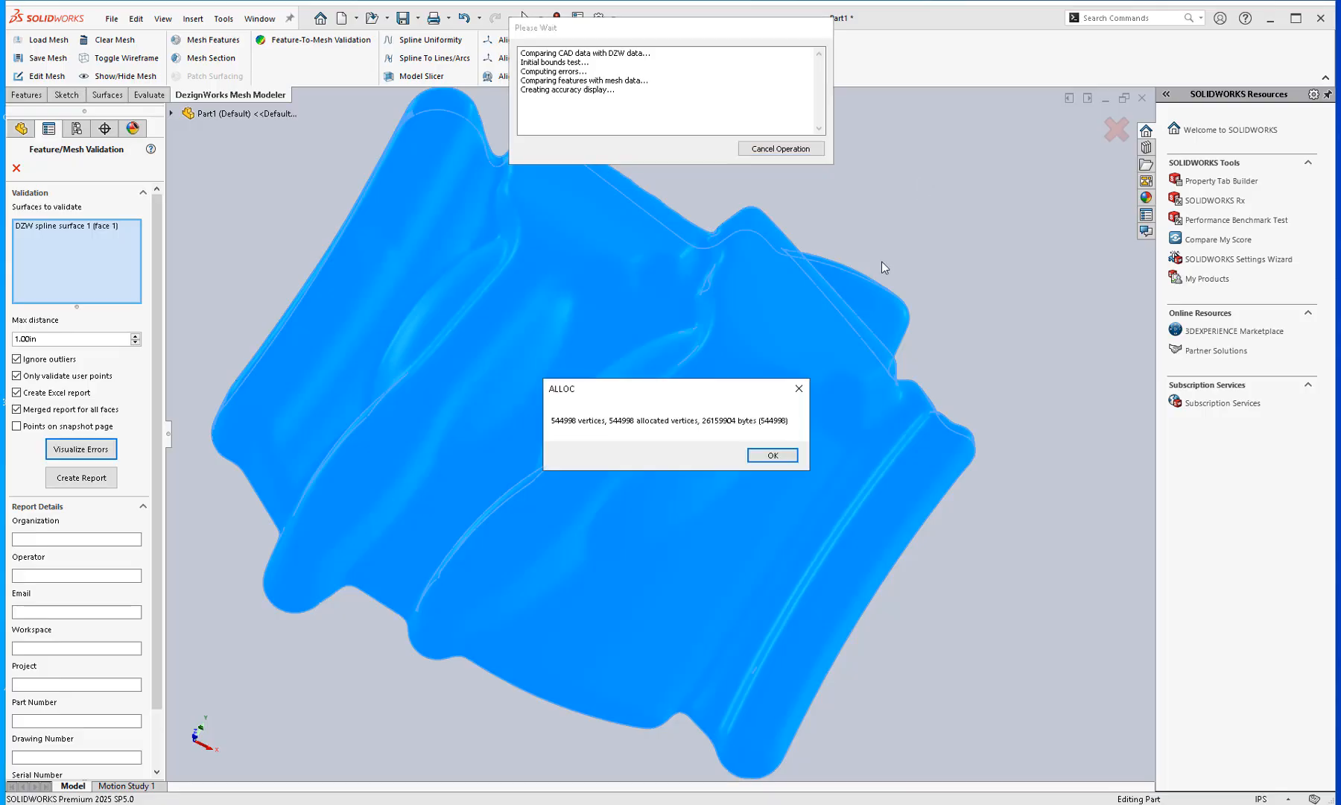
{"action": "left_click", "coordinate": [773, 454]}
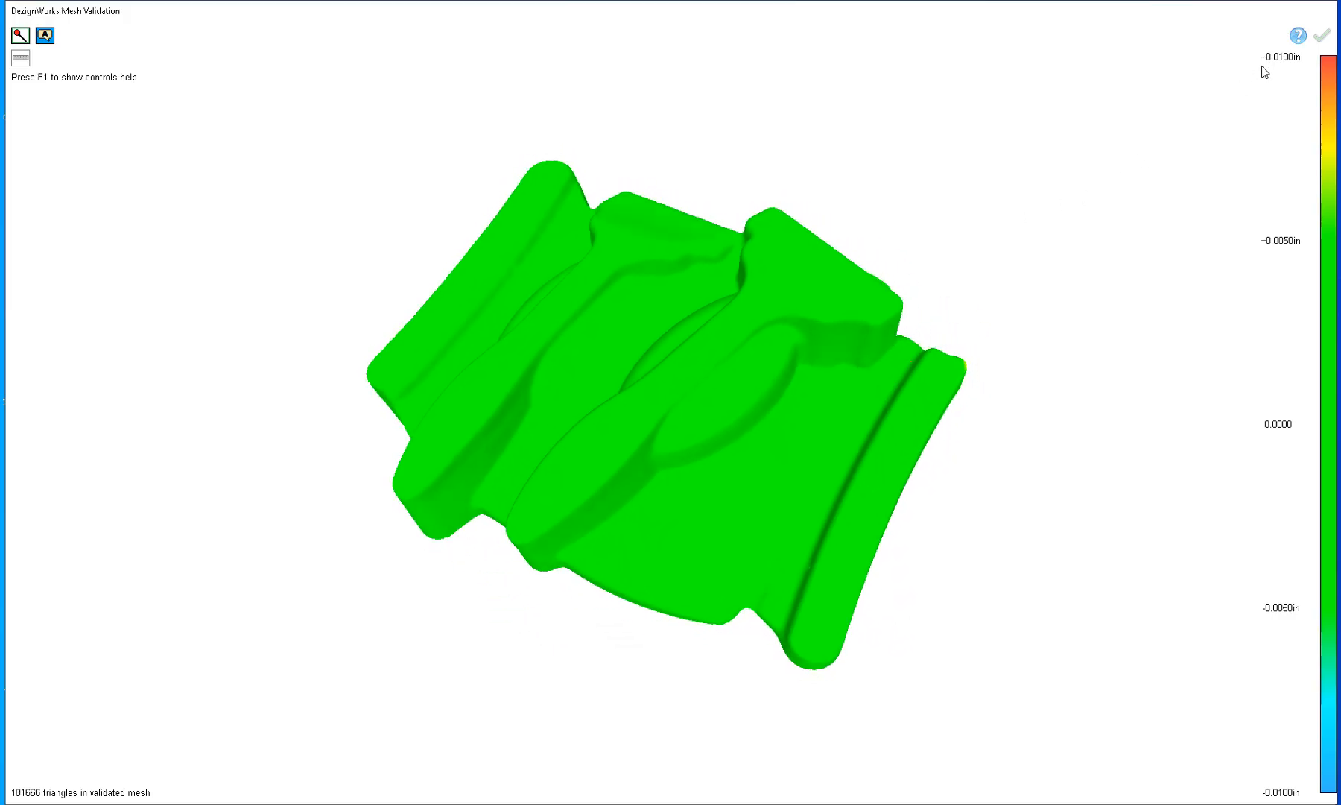
Place five deviation labels on the validated surface, spread over the back flat area, the middle ridges and the long outer flange.
{"action": "left_click", "coordinate": [818, 279]}
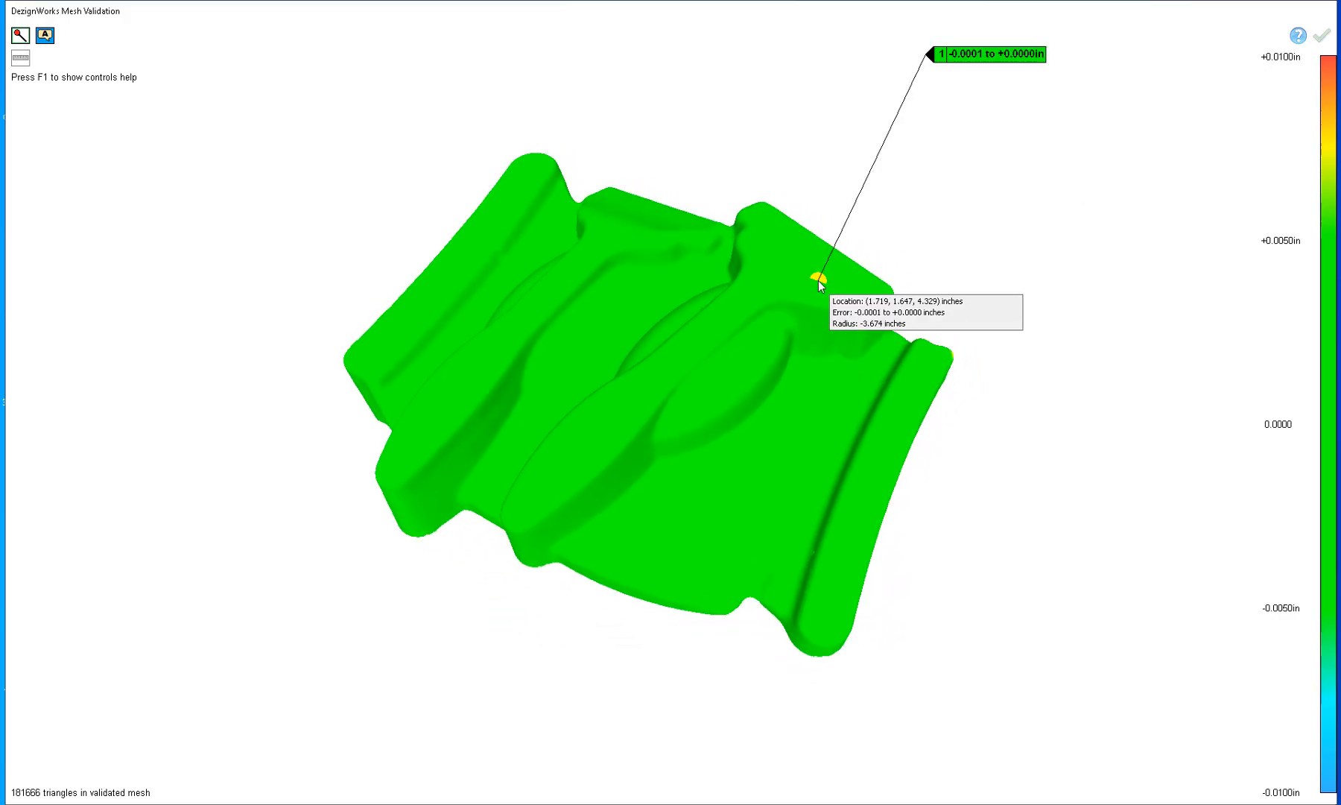
{"action": "left_click", "coordinate": [654, 373]}
{"action": "left_click", "coordinate": [470, 369]}
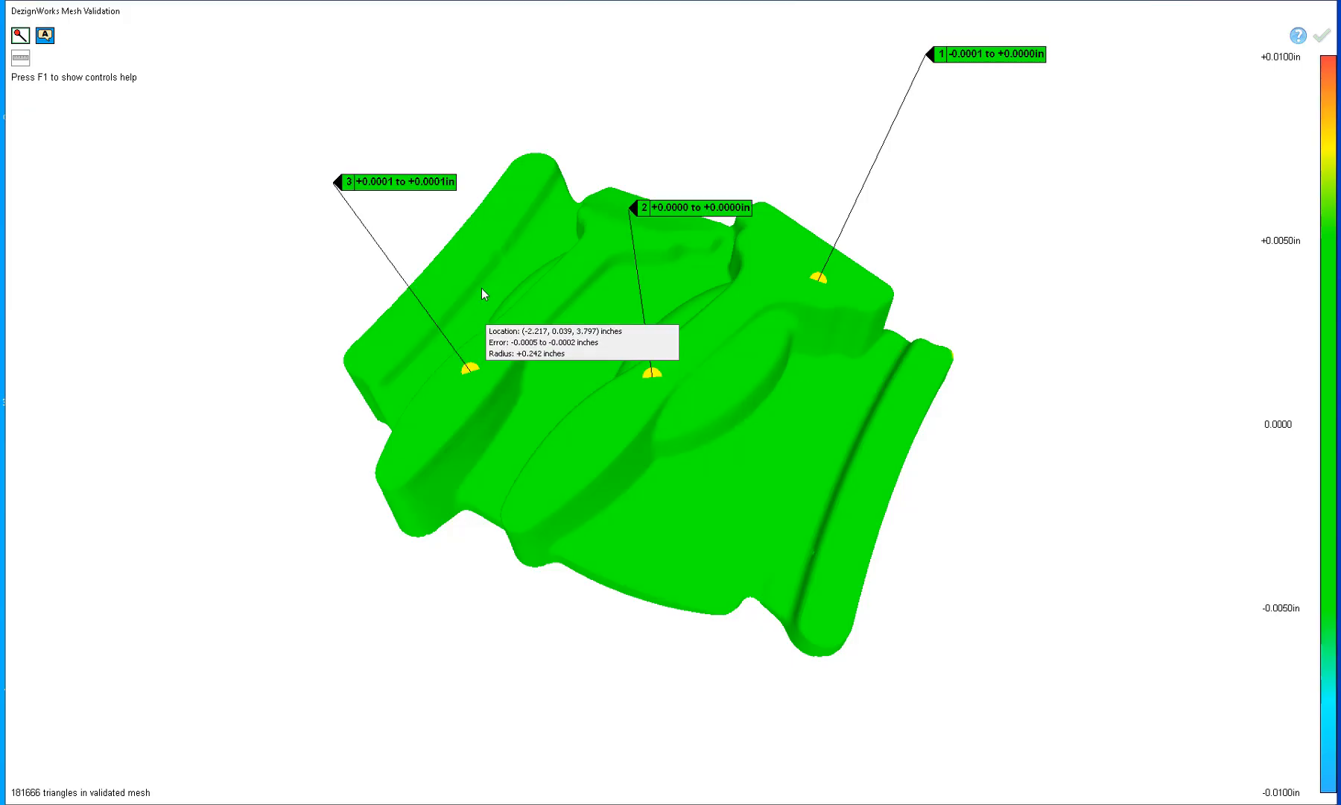
{"action": "left_click", "coordinate": [487, 266]}
{"action": "left_click", "coordinate": [525, 188]}
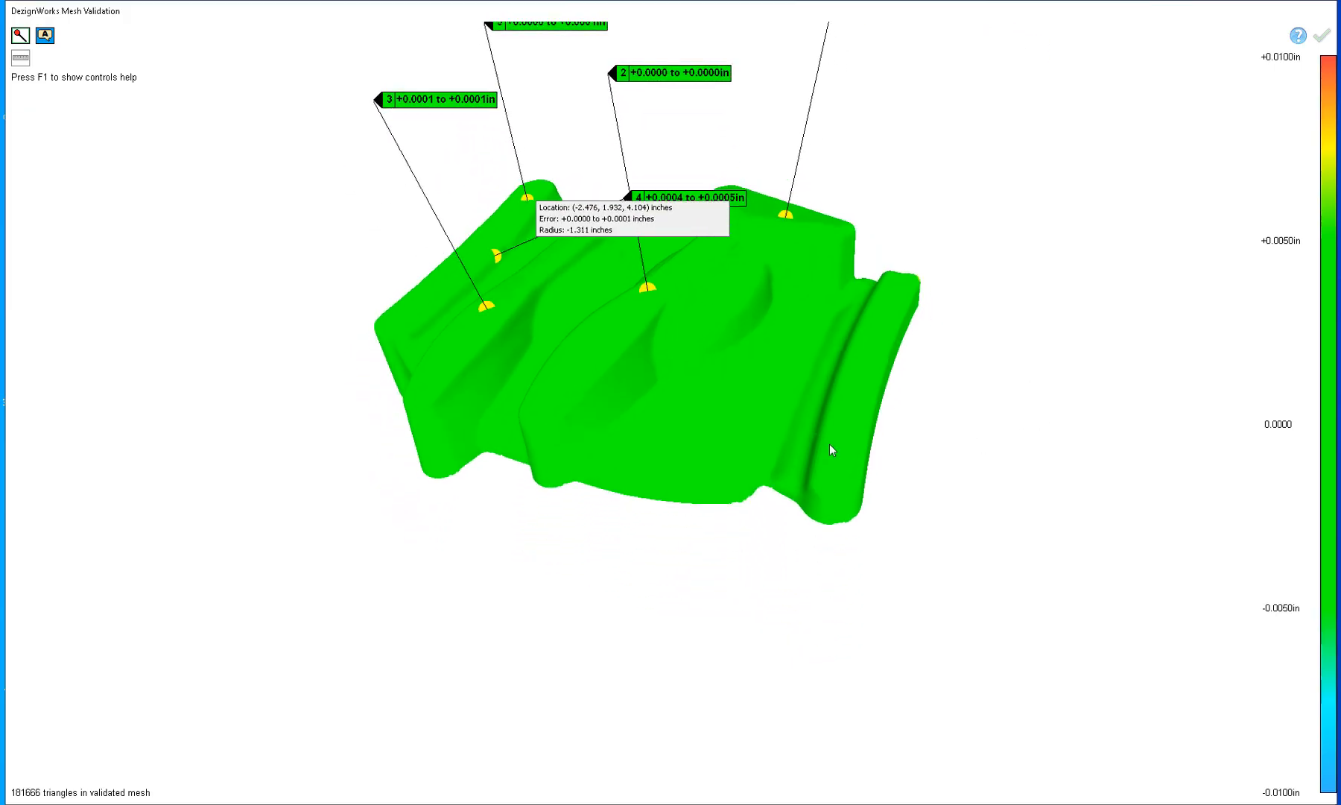
Add five more deviation labels along the front of the surface, on the wide face and the ends of the ridges and outer flange.
{"action": "left_click", "coordinate": [748, 442]}
{"action": "middle_click_drag", "start_coordinate": [629, 387], "coordinate": [578, 434]}
{"action": "left_click", "coordinate": [626, 387]}
{"action": "left_click", "coordinate": [576, 425]}
{"action": "left_click", "coordinate": [523, 437]}
{"action": "middle_click_drag", "start_coordinate": [454, 418], "coordinate": [530, 400]}
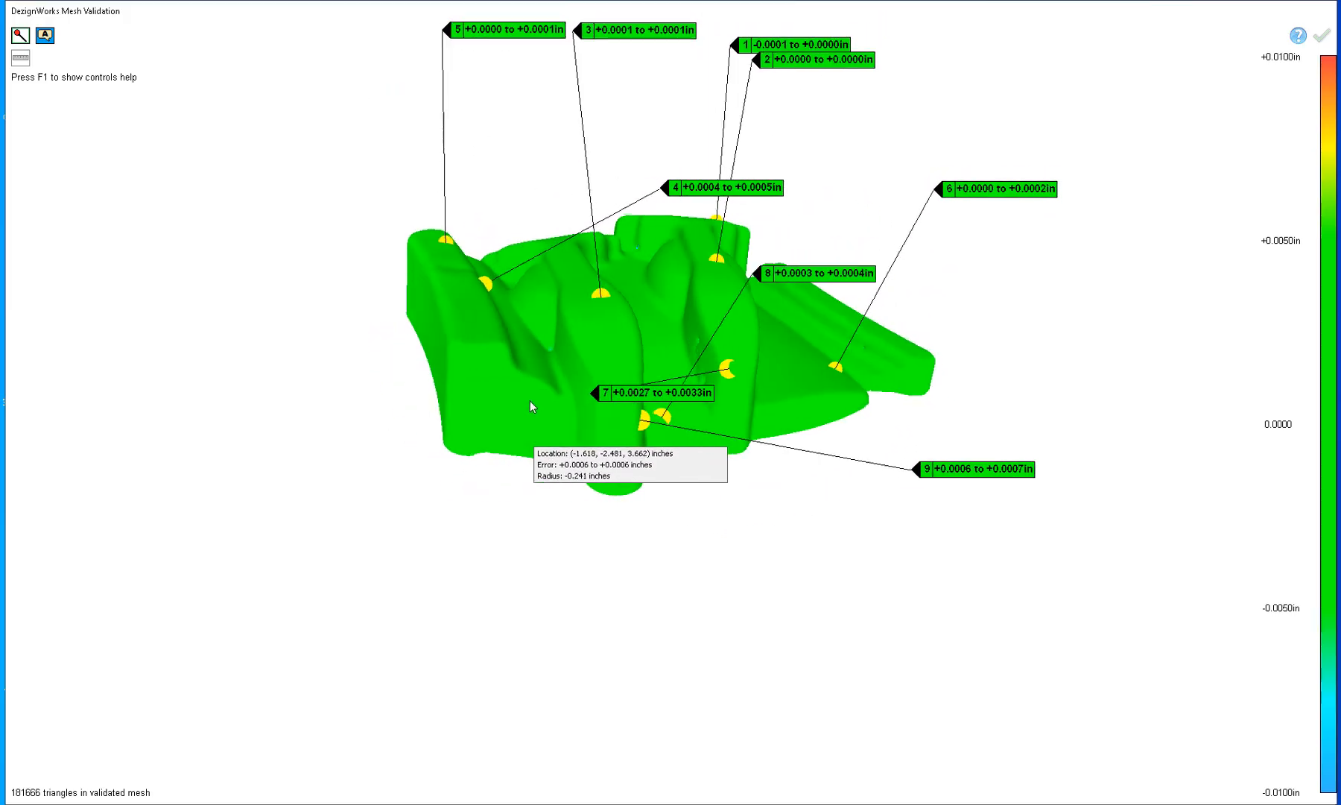
{"action": "left_click", "coordinate": [512, 401]}
Add three deviation labels on the wide front face, the curved recess and the valley between the middle ridges.
{"action": "middle_click_drag", "start_coordinate": [1039, 407], "coordinate": [1070, 427]}
{"action": "left_click", "coordinate": [739, 449]}
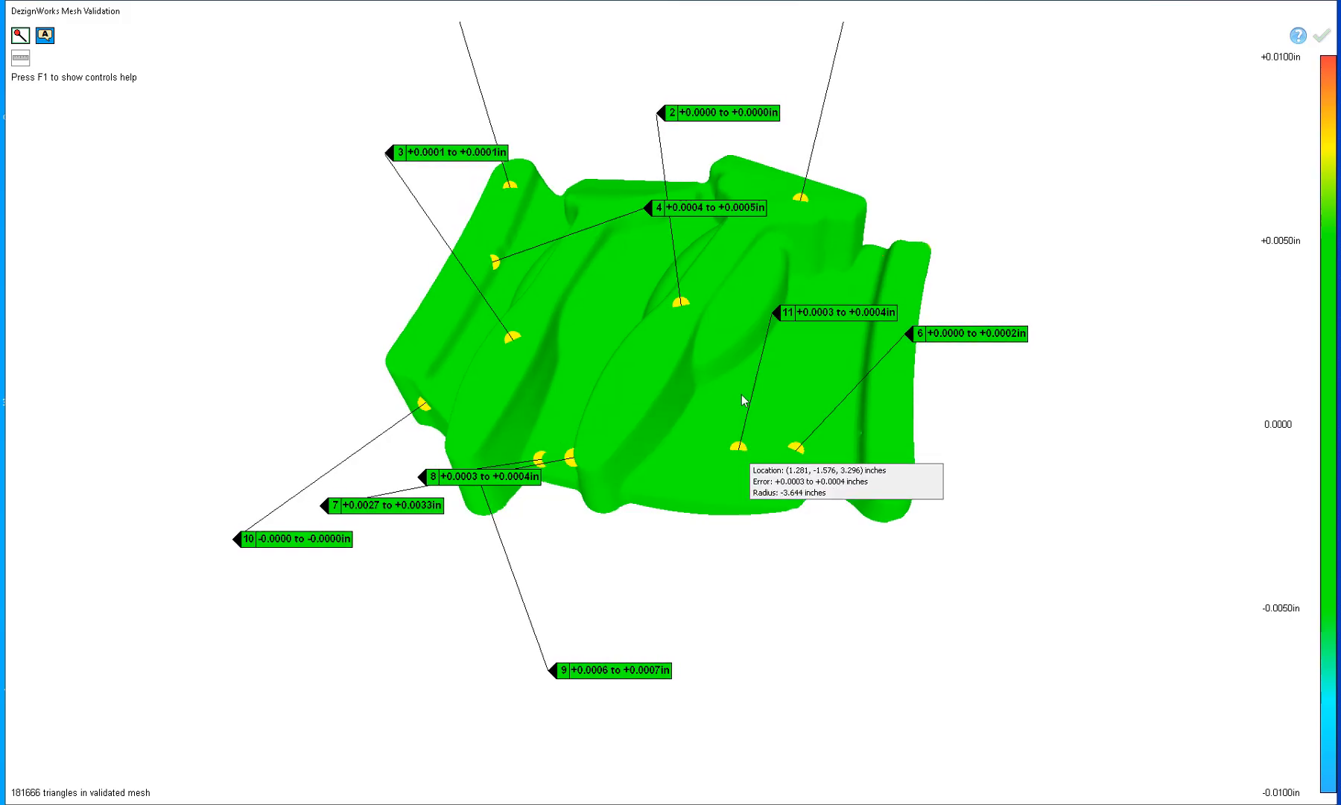
{"action": "left_click", "coordinate": [749, 322]}
{"action": "left_click", "coordinate": [615, 302]}
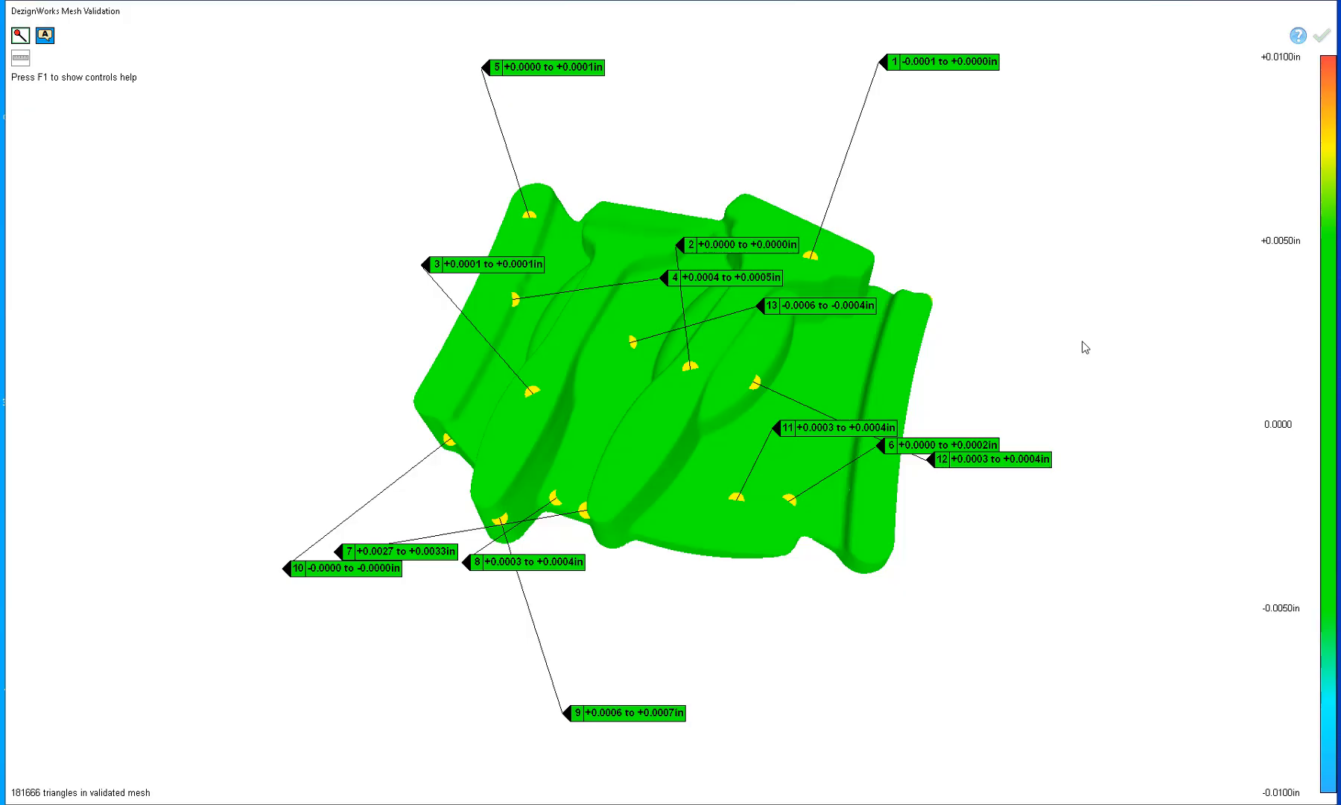
Capture two report snapshots of the labelled deviation map from different viewing angles.
{"action": "key", "text": "s"}
{"action": "left_click", "coordinate": [695, 434]}
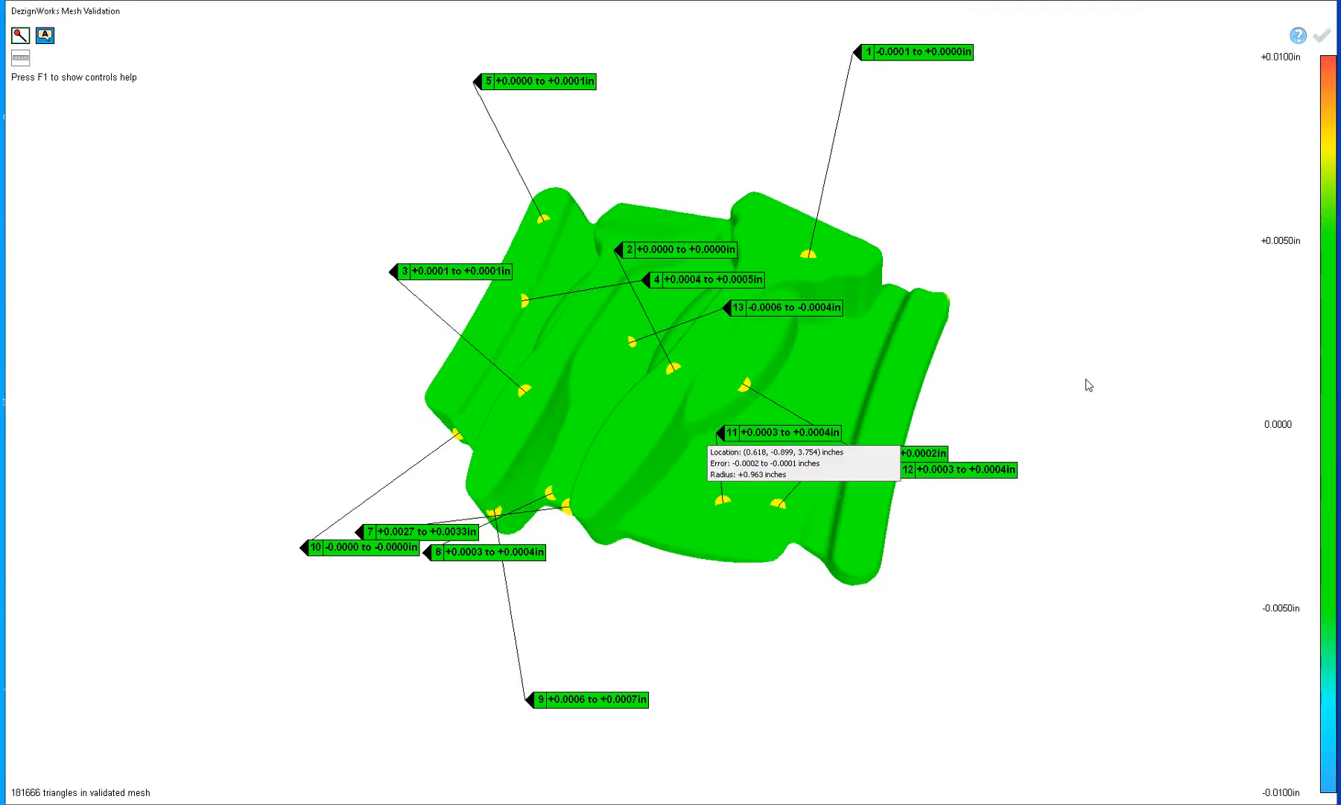
{"action": "key", "text": "s"}
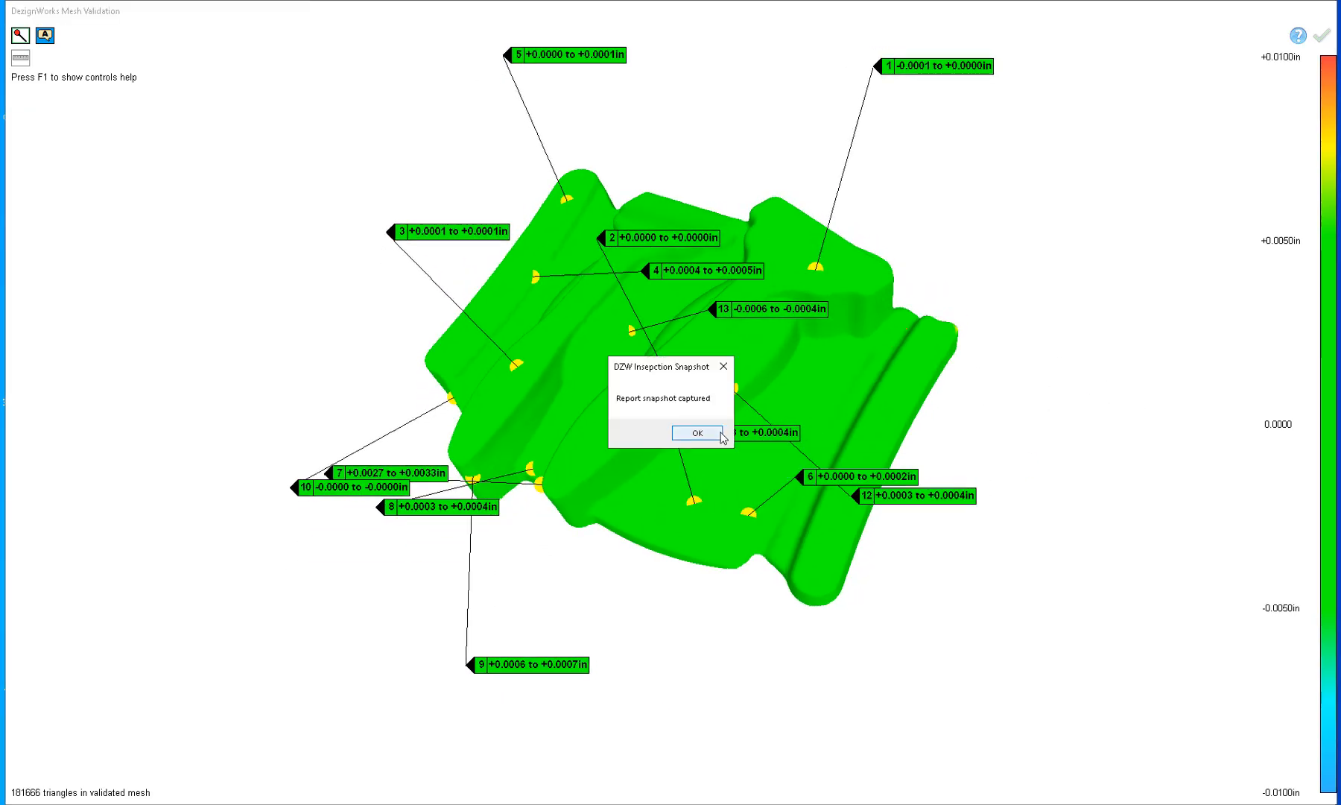
{"action": "left_click", "coordinate": [715, 432]}
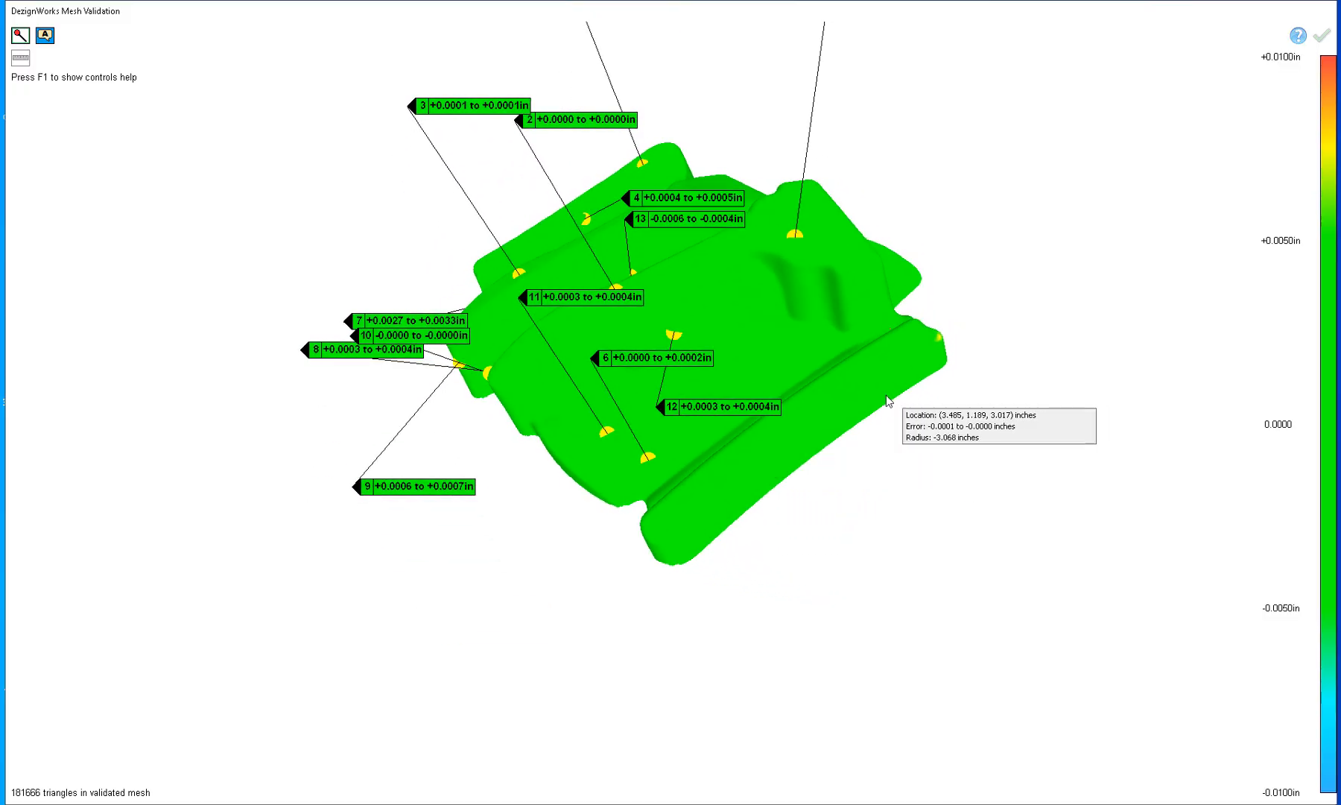
Label the deviation at the outer edge of the narrow end flange and capture a third report snapshot.
{"action": "left_click", "coordinate": [884, 397]}
{"action": "key", "text": "s"}
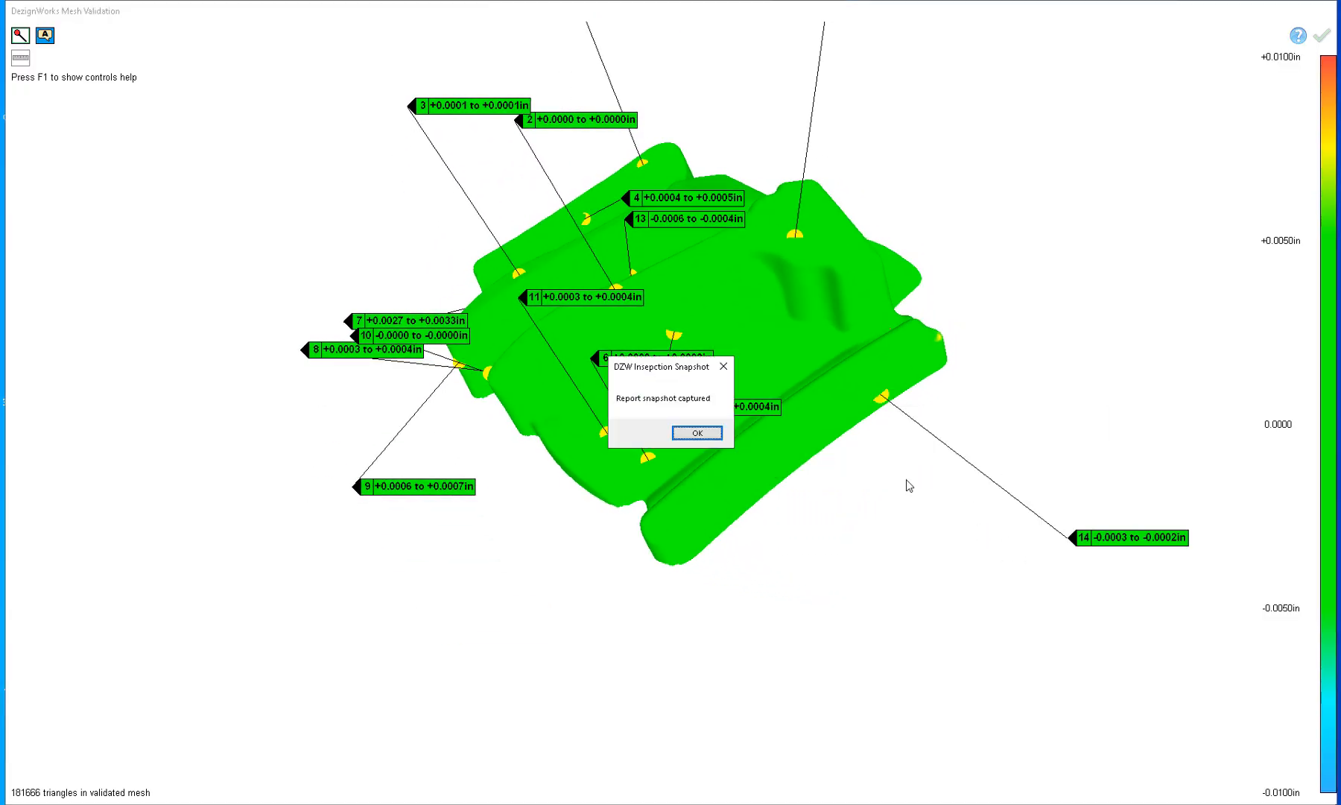
{"action": "left_click", "coordinate": [697, 434]}
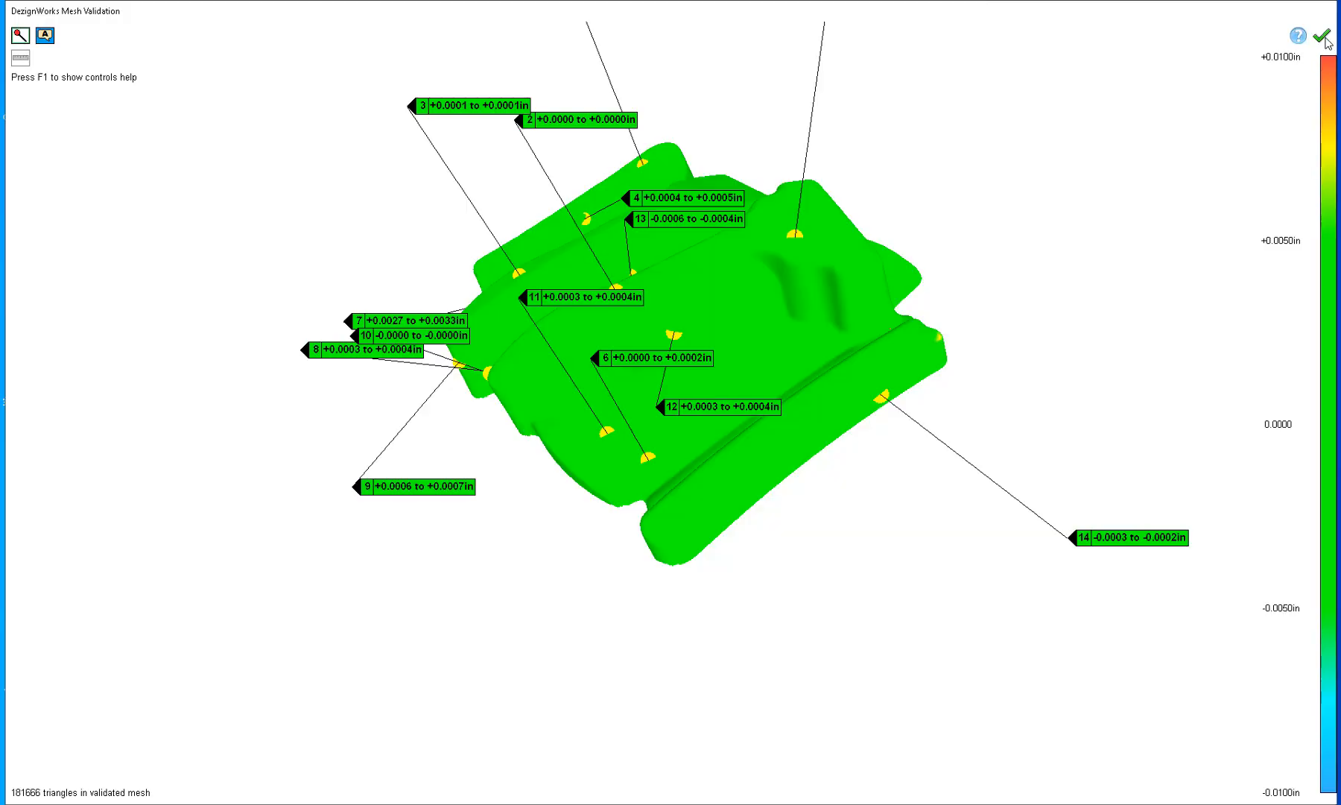
Accept the error visualization and create the Excel inspection report for DZW spline surface 1.
{"action": "left_click", "coordinate": [1322, 35]}
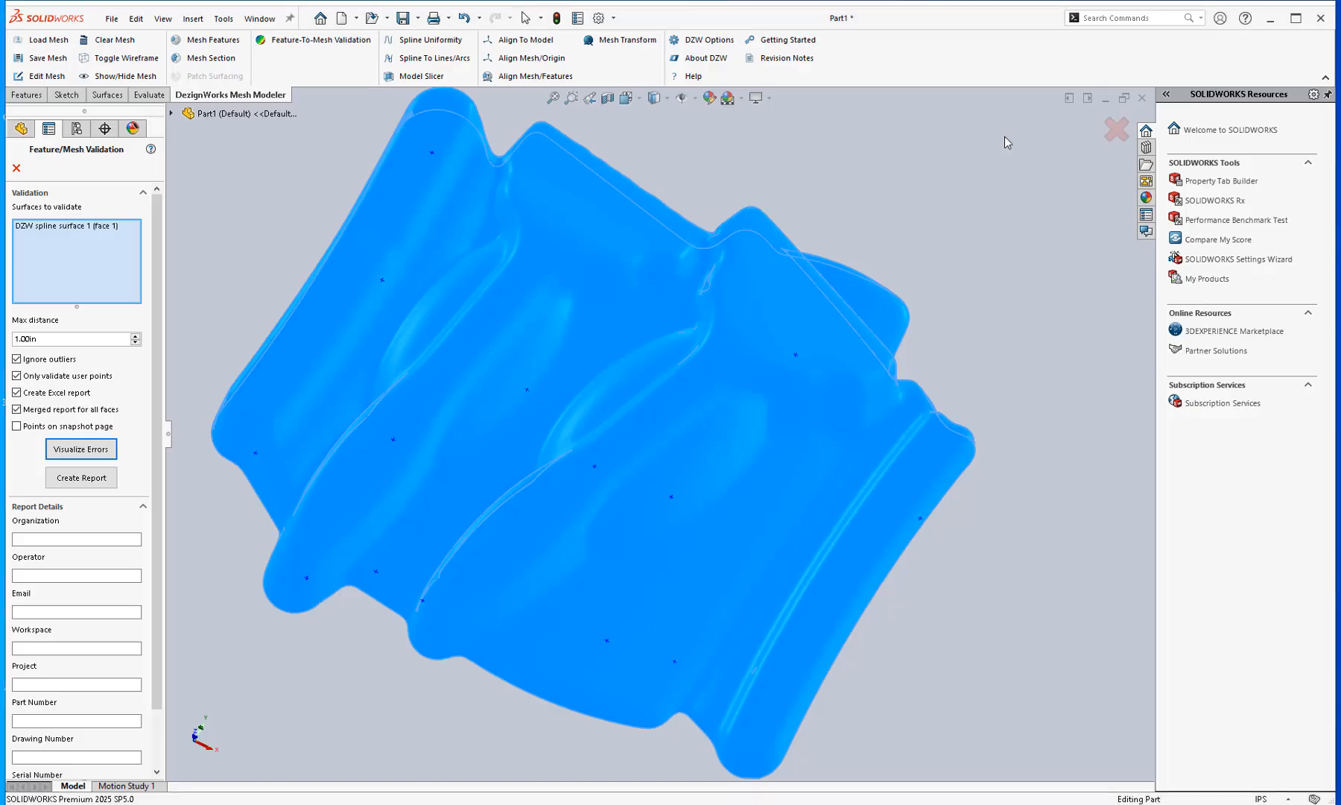
{"action": "left_click", "coordinate": [112, 476]}
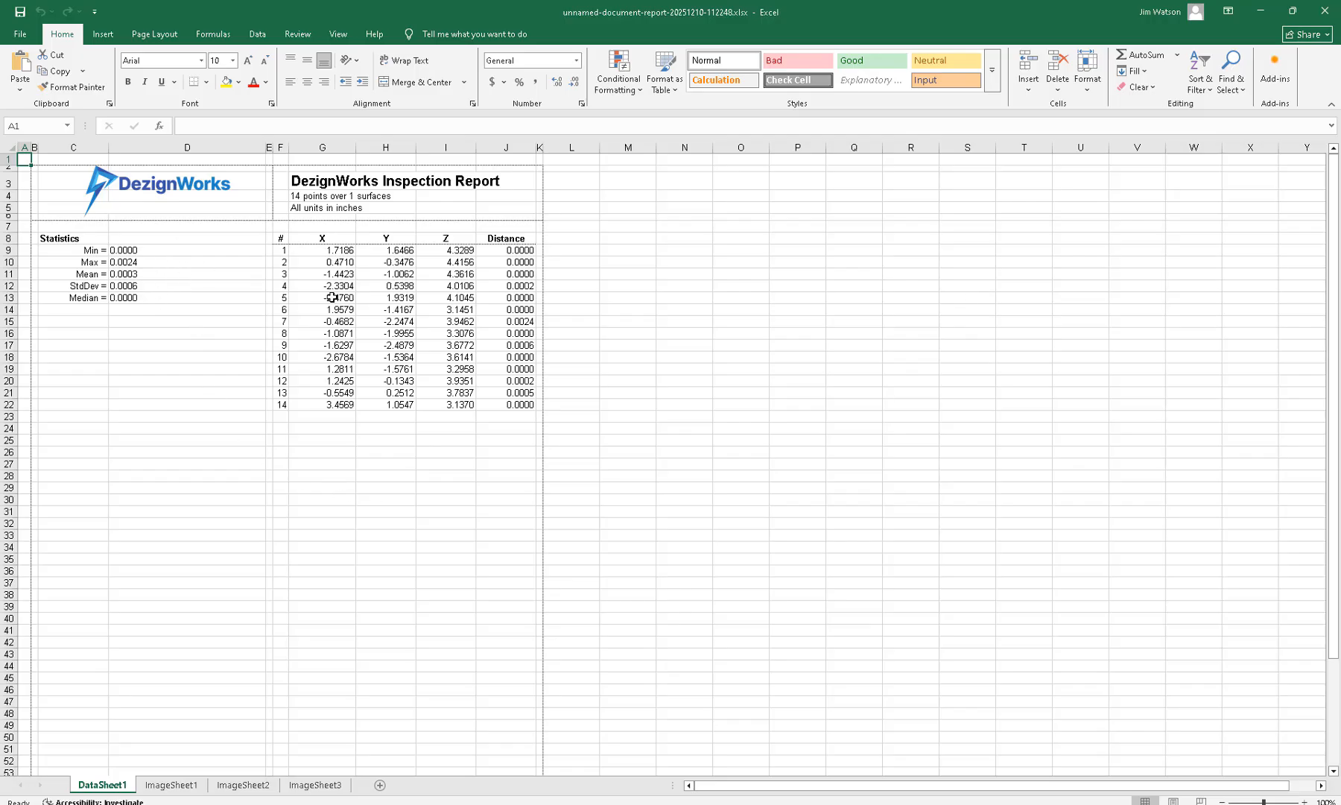
Review the three snapshot sheets of the Excel inspection report, including the statistics and report details, and close the workbook.
{"action": "left_click", "coordinate": [193, 787]}
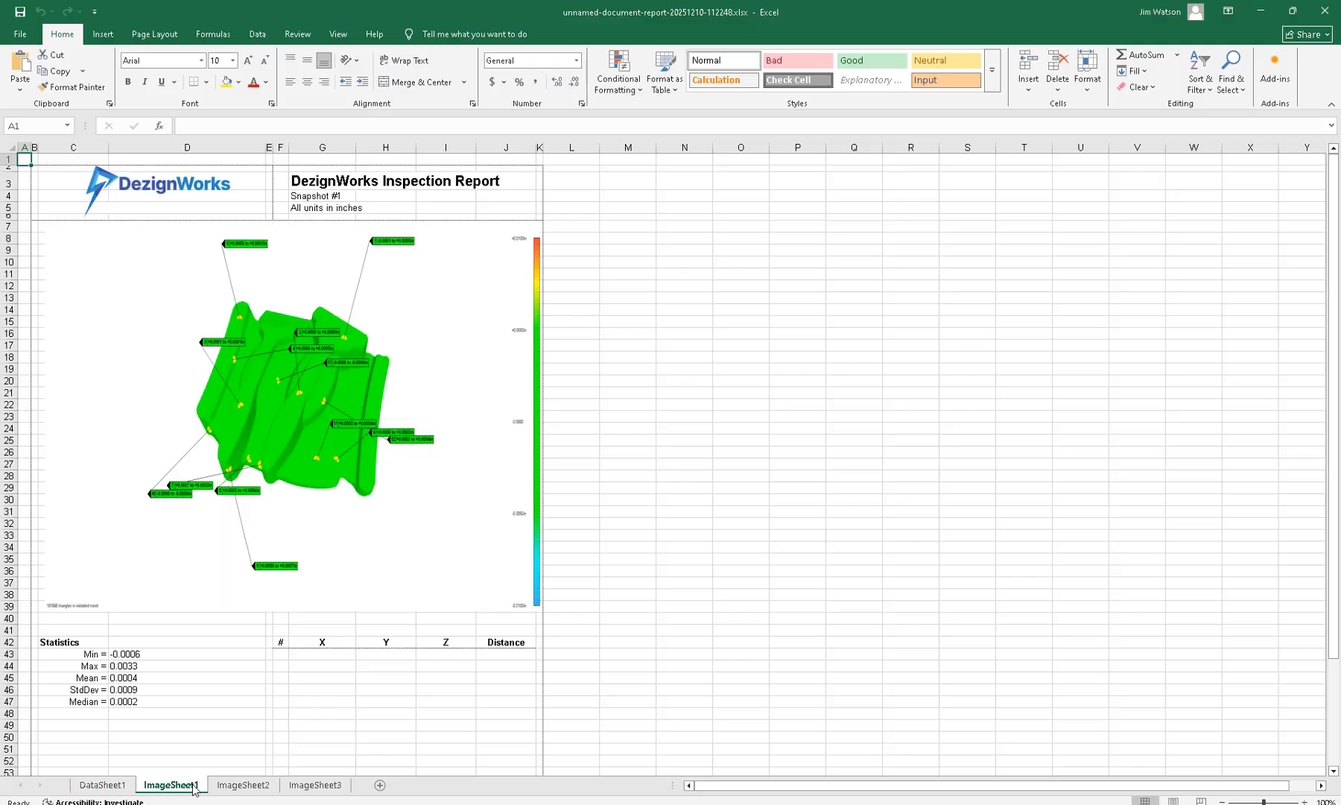
{"action": "left_click", "coordinate": [246, 792]}
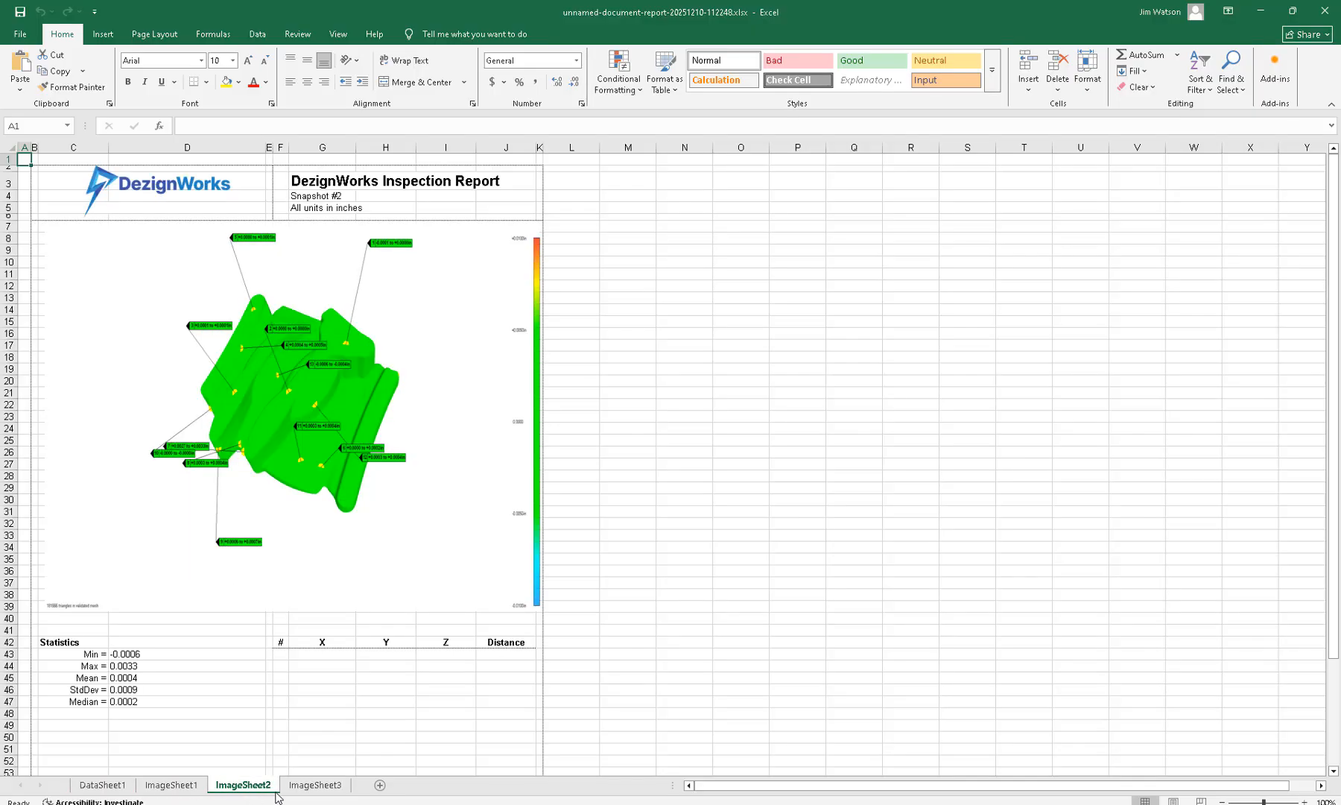
{"action": "left_click", "coordinate": [310, 789]}
{"action": "scroll", "coordinate": [835, 486], "scroll_direction": "down", "scroll_amount": 8}
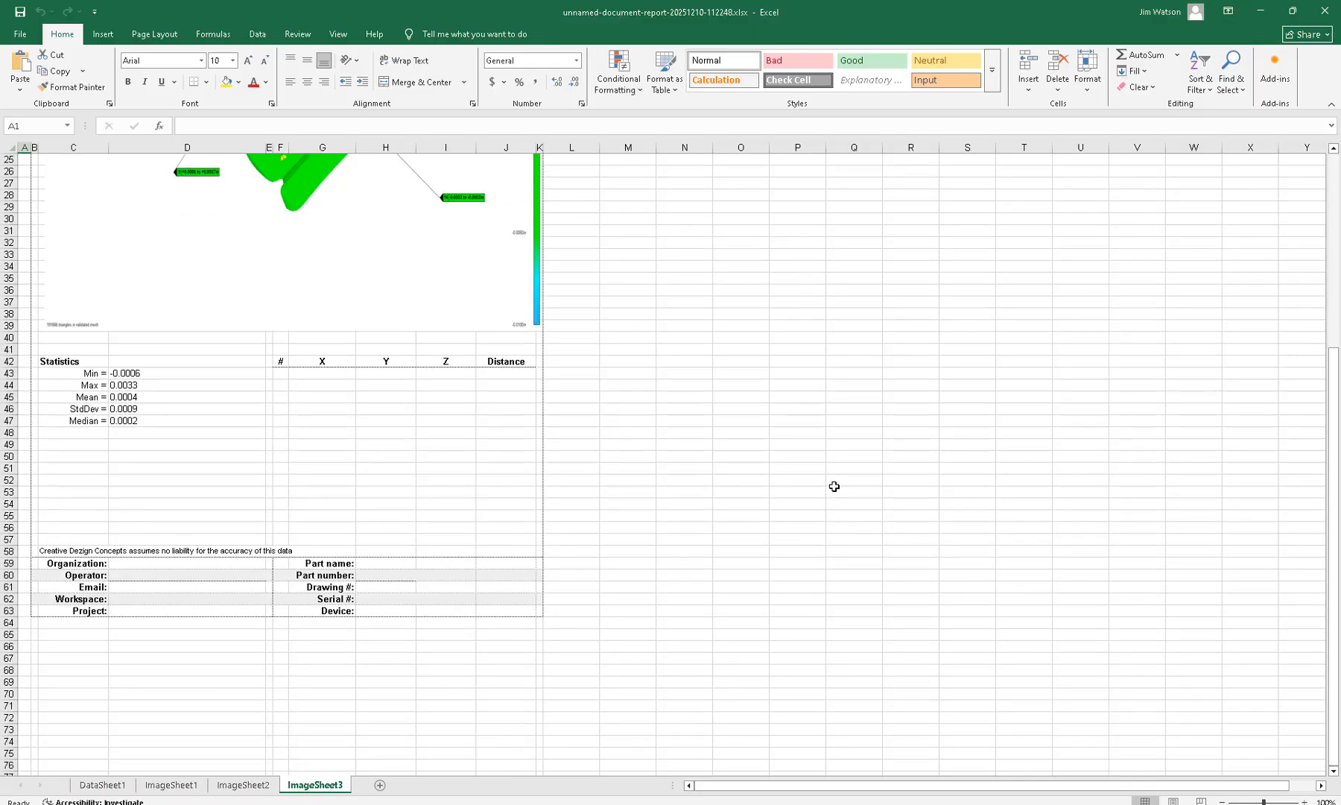
{"action": "scroll", "coordinate": [835, 486], "scroll_direction": "down", "scroll_amount": 4}
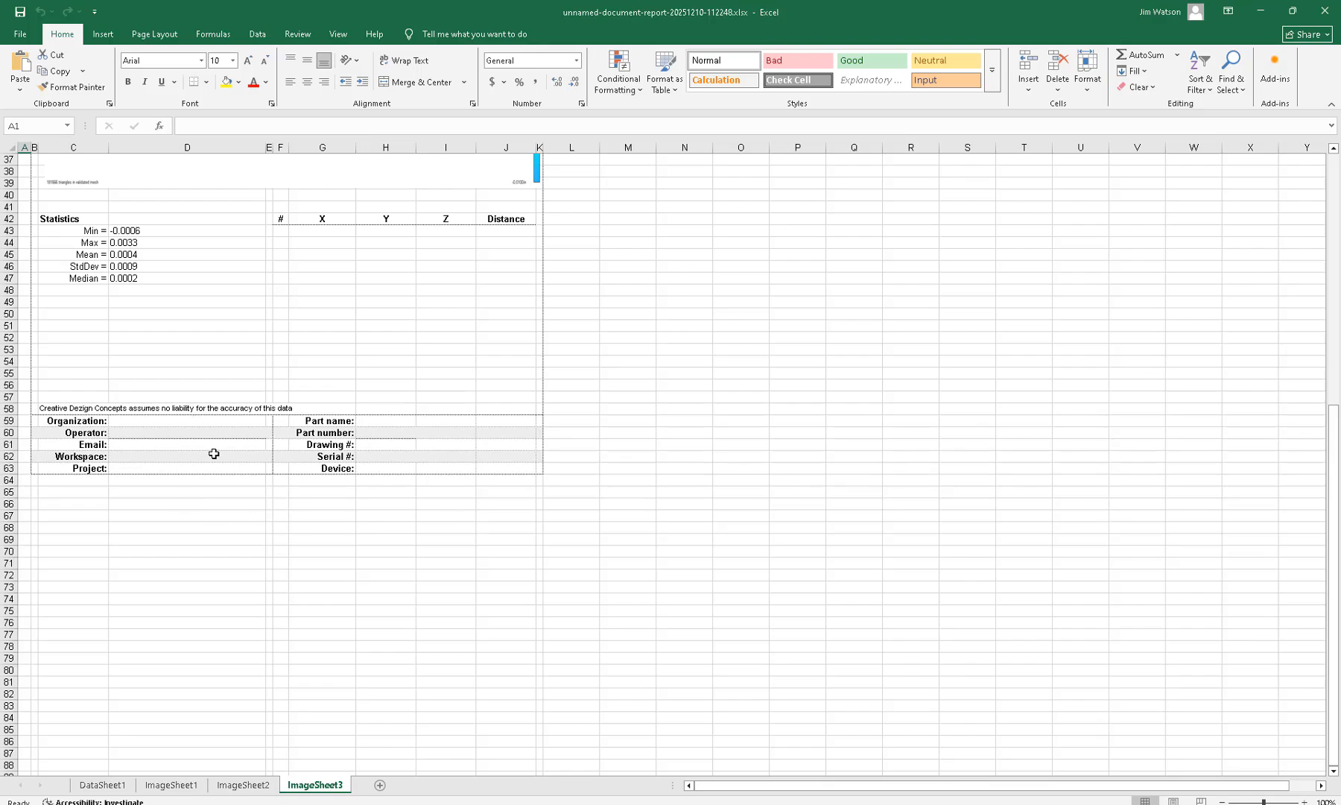
{"action": "scroll", "coordinate": [801, 468], "scroll_direction": "up", "scroll_amount": 12}
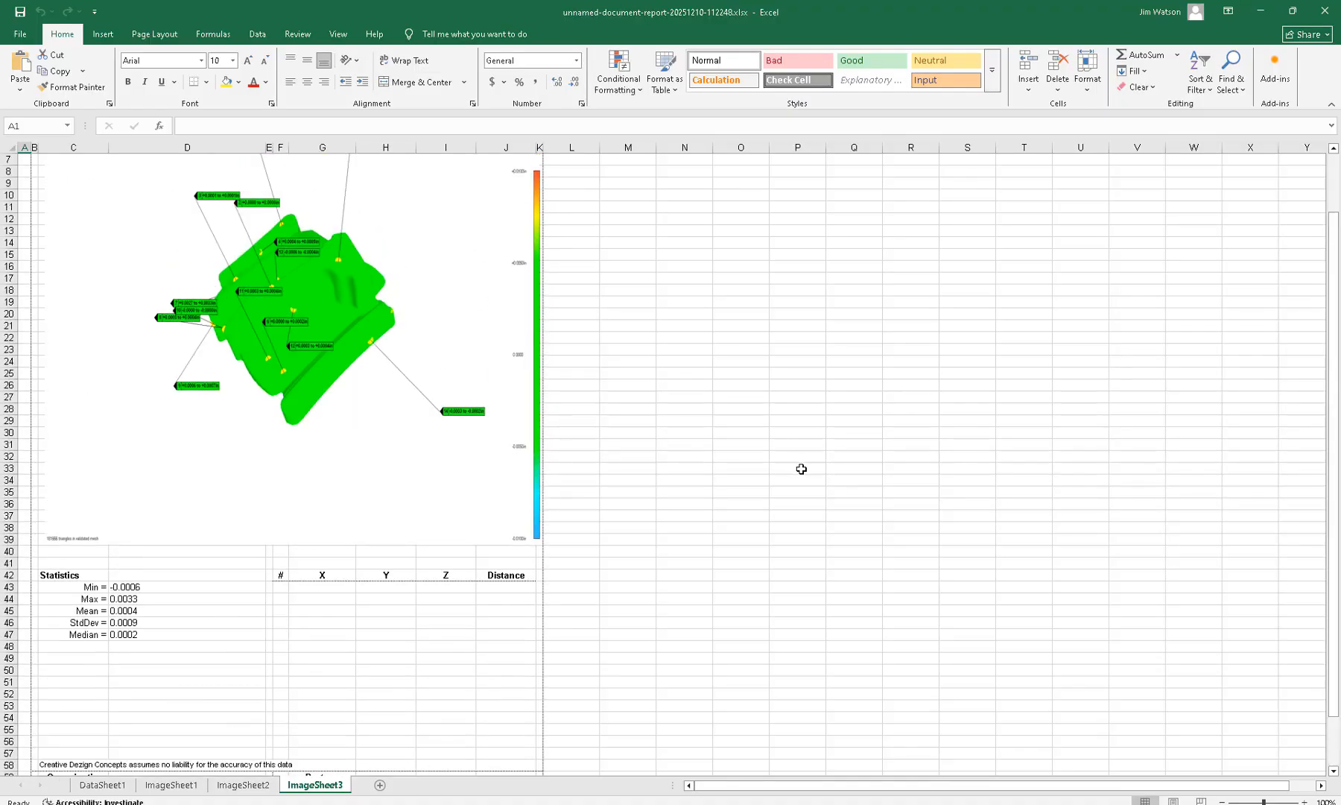
{"action": "left_click", "coordinate": [1324, 12]}
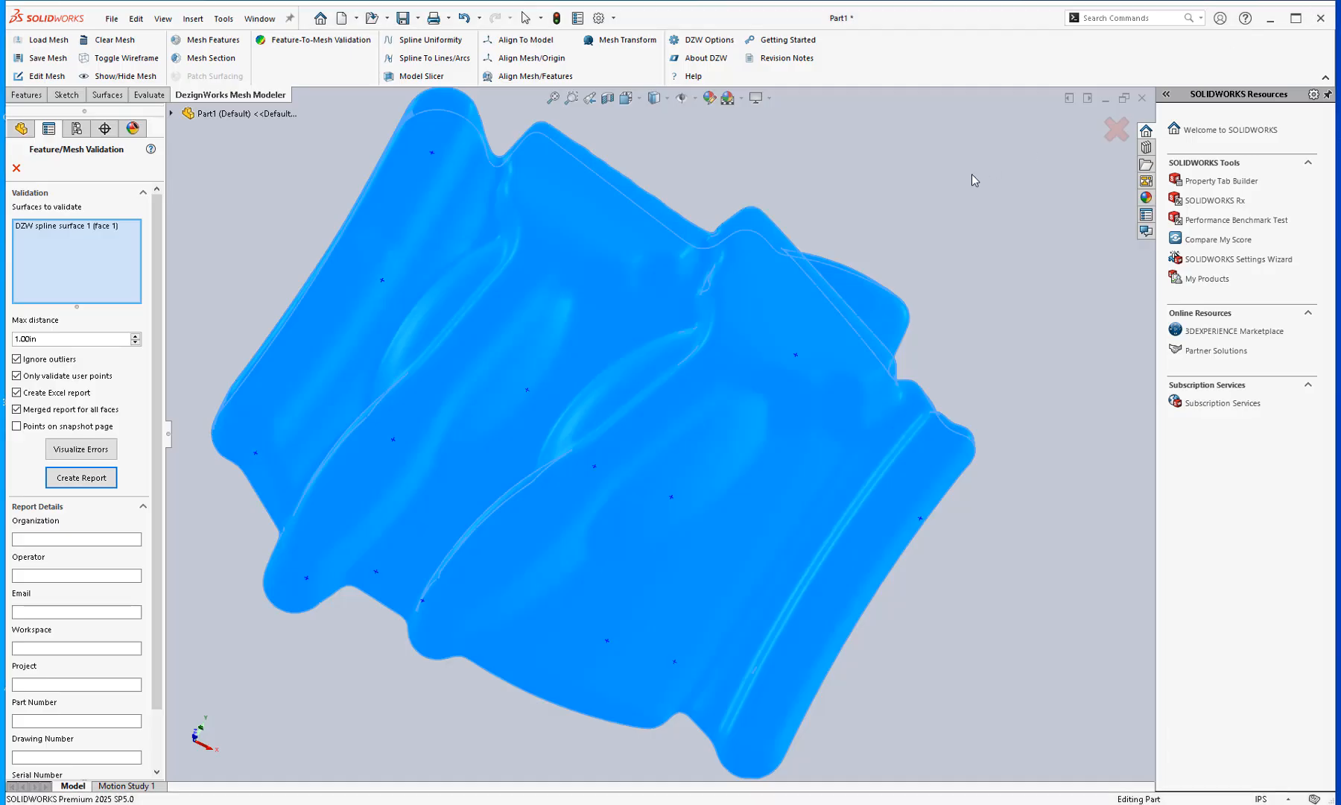
Exit Feature/Mesh Validation and view the whole spline surface in the part.
{"action": "left_click", "coordinate": [16, 169]}
{"action": "scroll", "coordinate": [569, 420], "scroll_direction": "up", "scroll_amount": 4}
{"action": "middle_click_drag", "start_coordinate": [569, 420], "coordinate": [605, 408]}
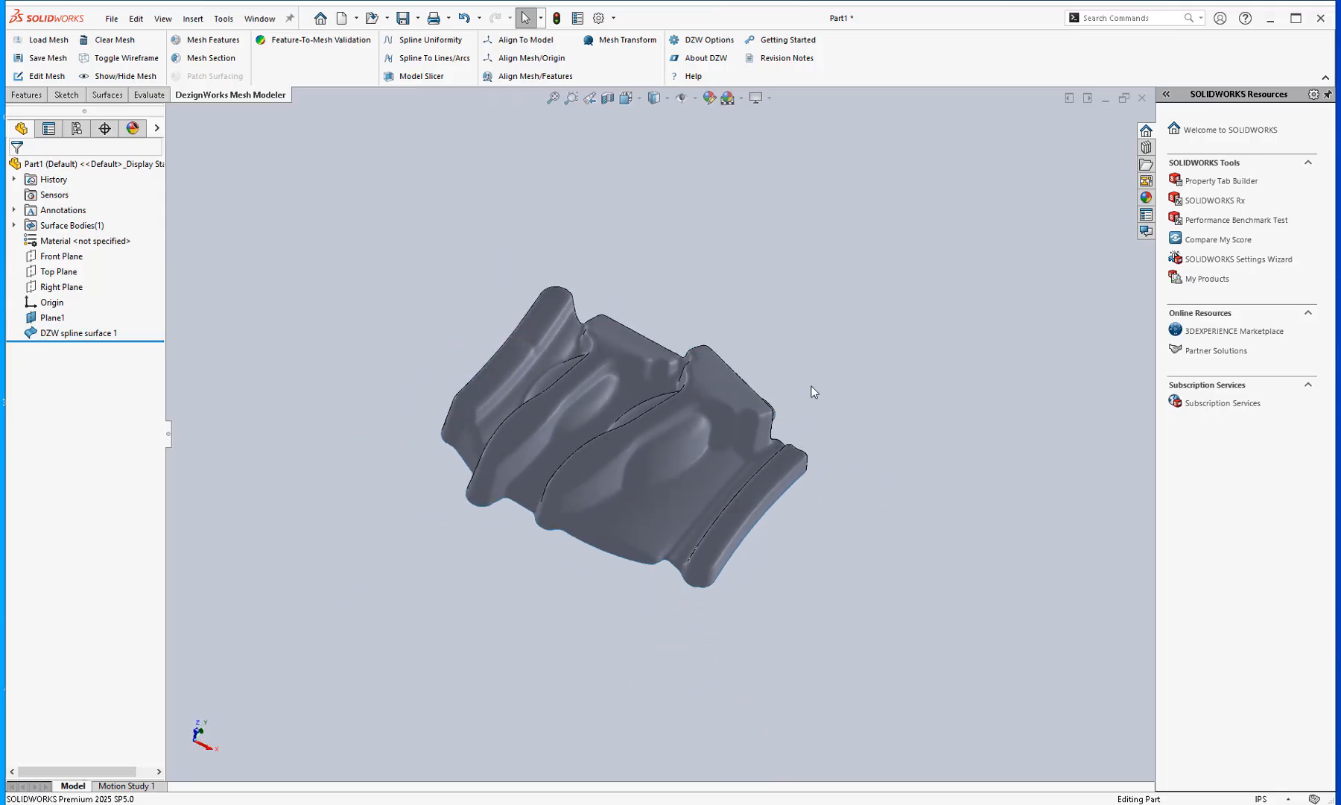
{"action": "left_click", "coordinate": [1064, 804]}
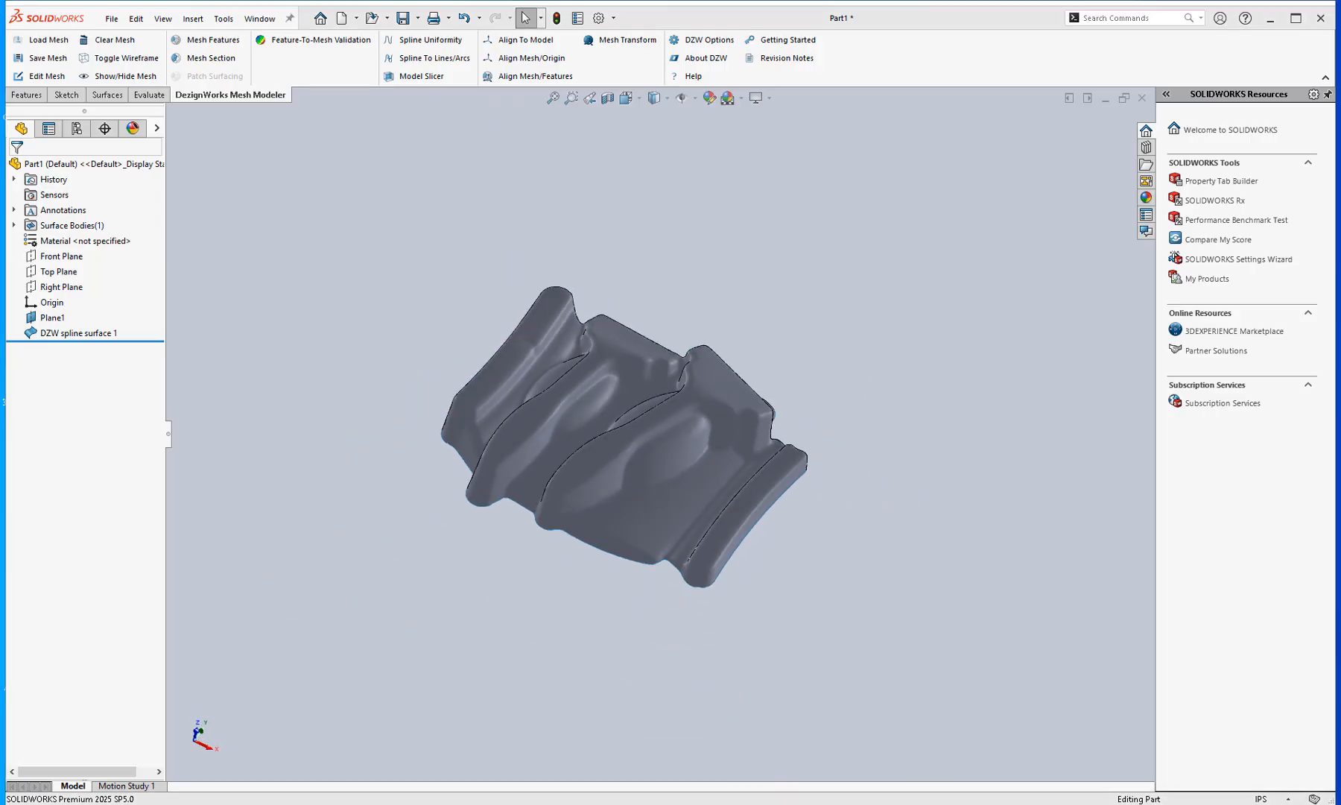